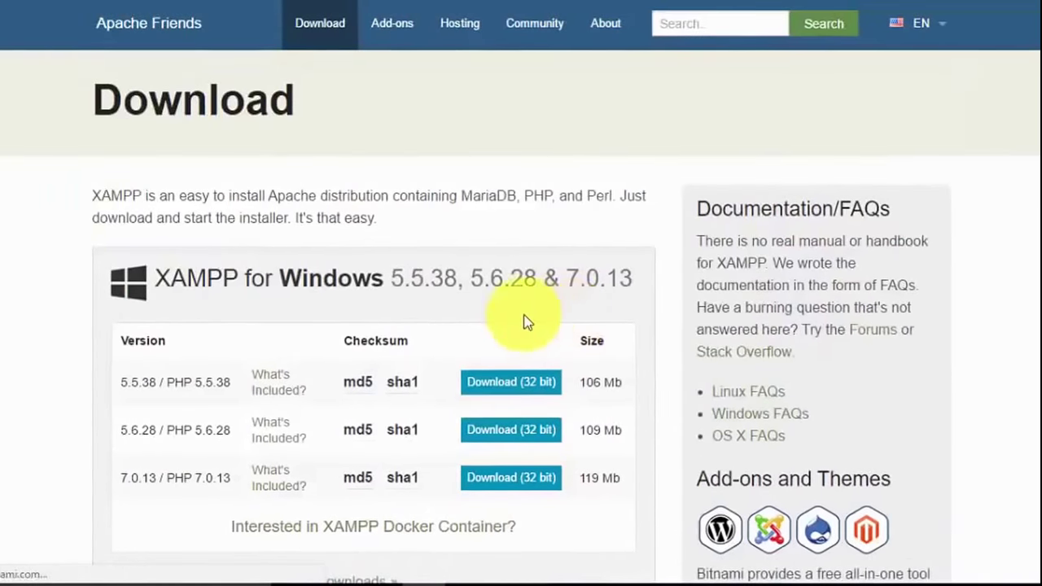
Download the 32-bit XAMPP 7.0.13 / PHP 7.0.13 build for Windows and run the XAMPP installer from the downloads list.
scroll(448, 342, down, 1)
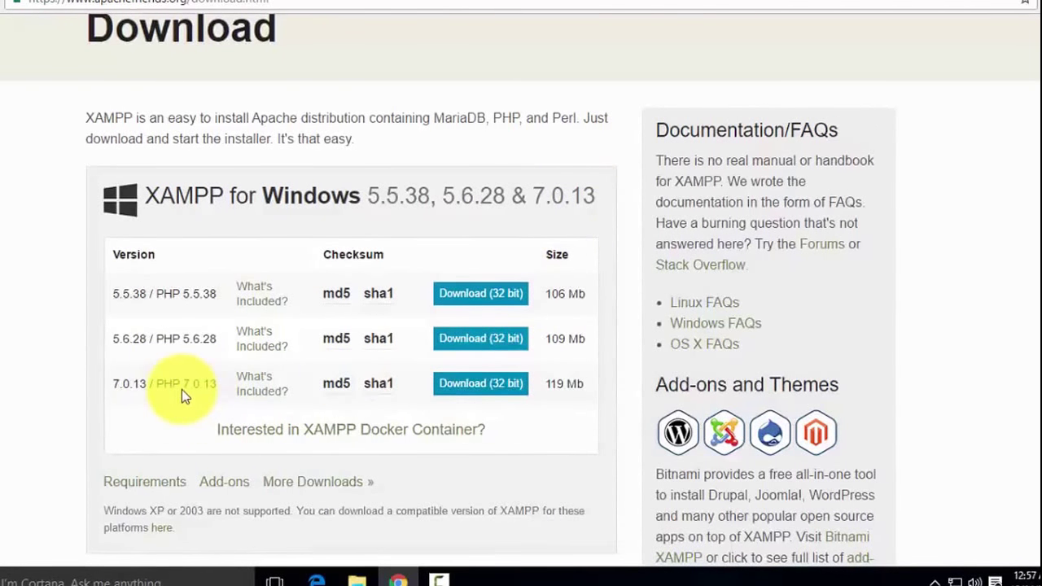
click(468, 383)
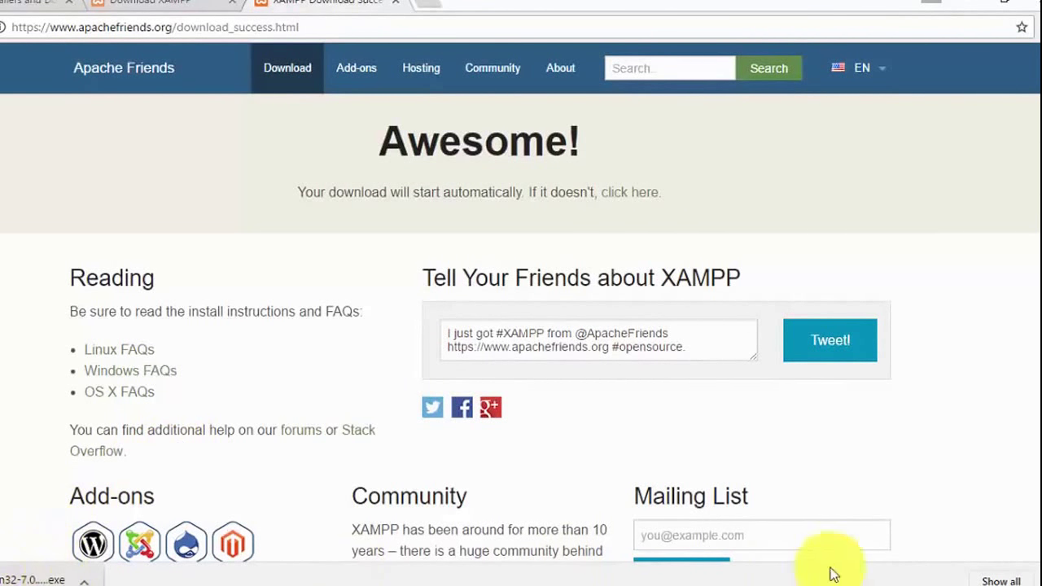
click(1015, 582)
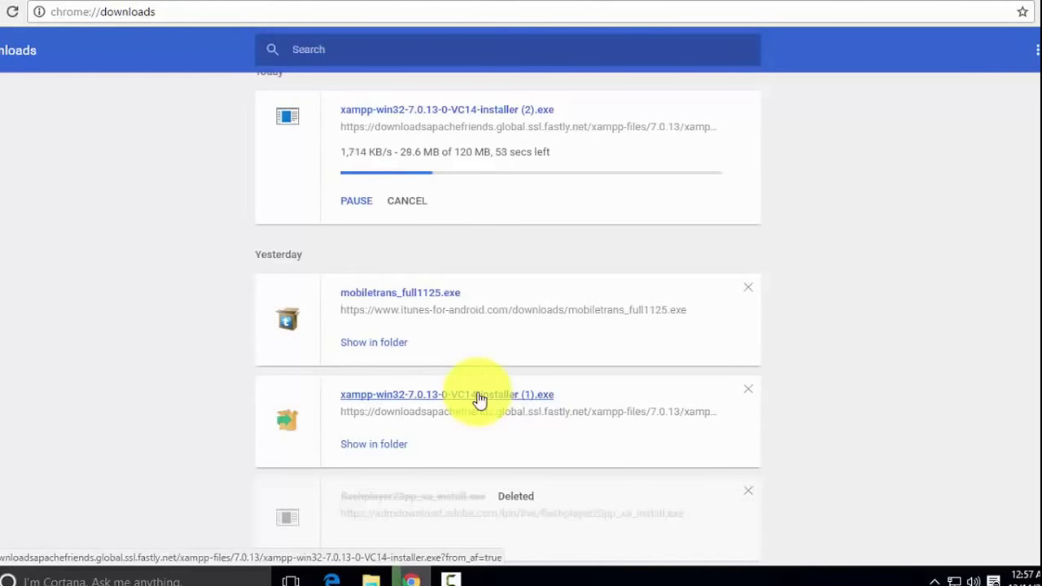
click(480, 394)
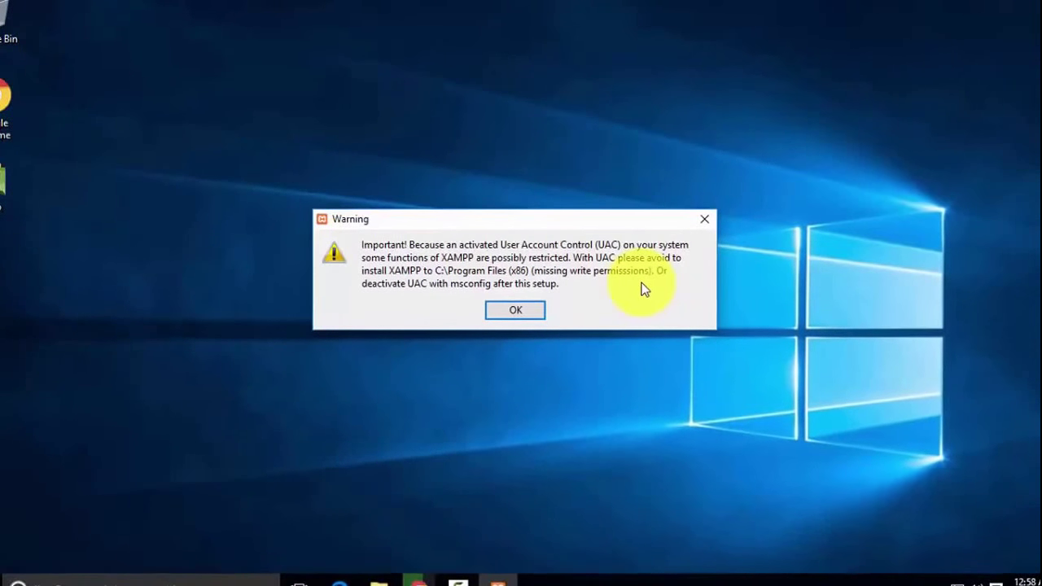
Install XAMPP with all components into C:\xampp, with the option to learn more about Bitnami turned off.
click(514, 311)
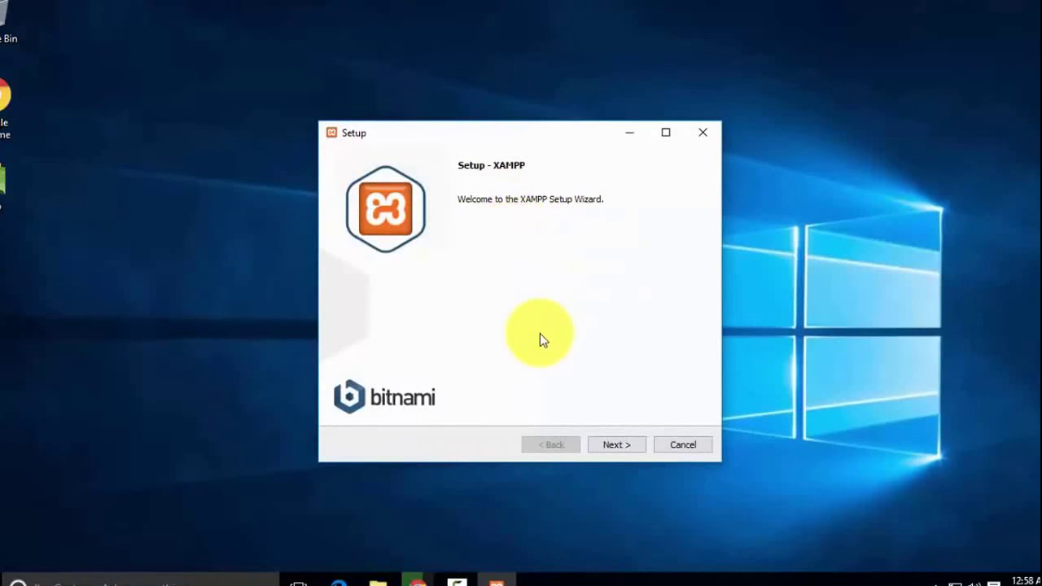
click(618, 445)
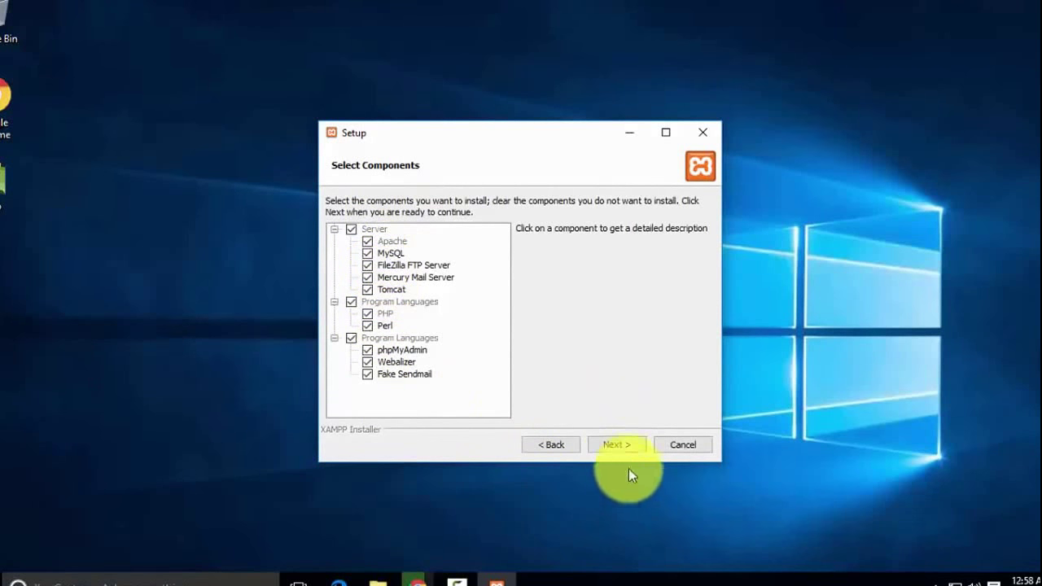
click(617, 445)
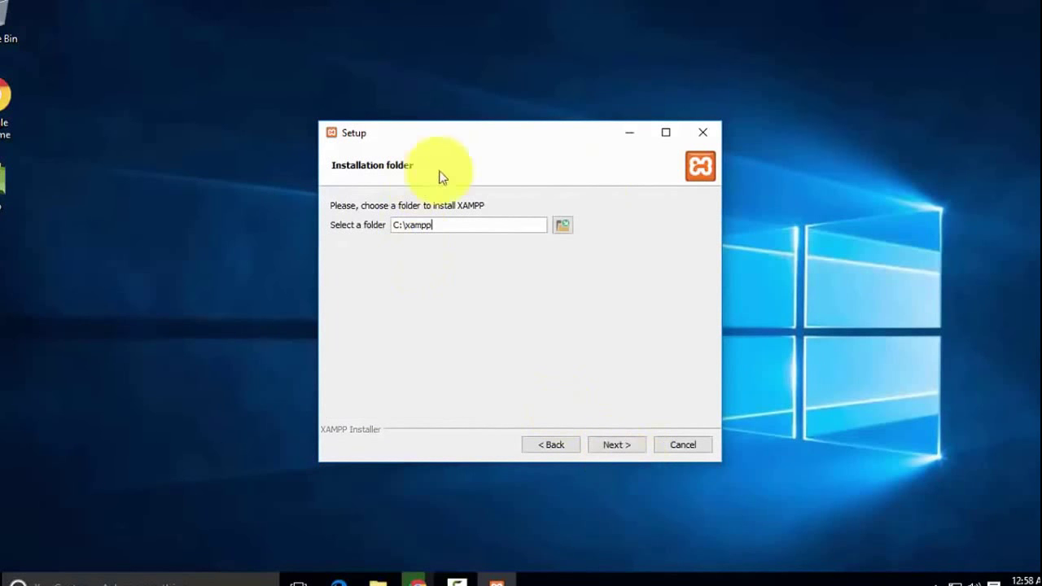
click(616, 445)
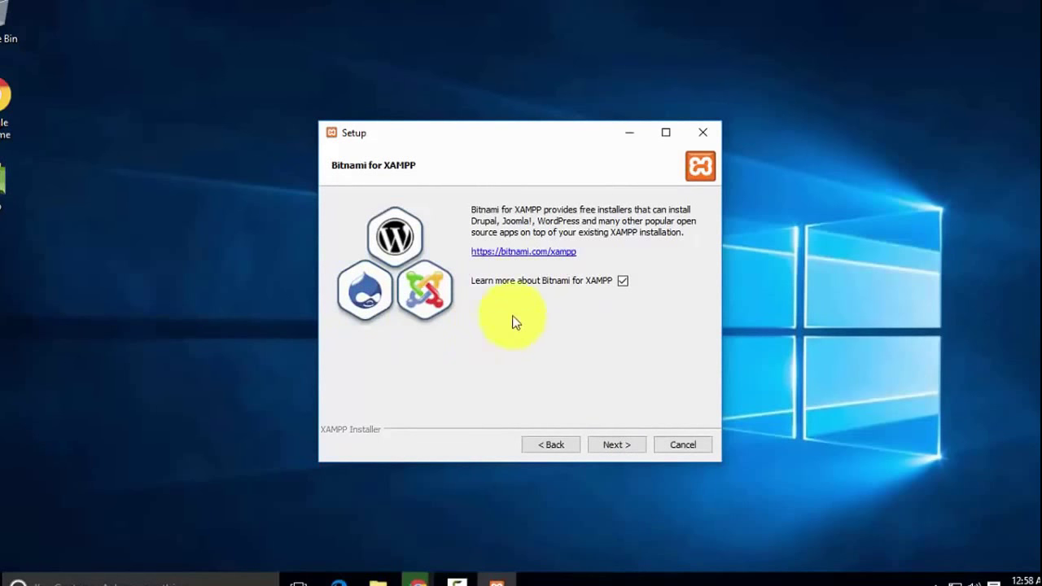
click(624, 285)
click(617, 443)
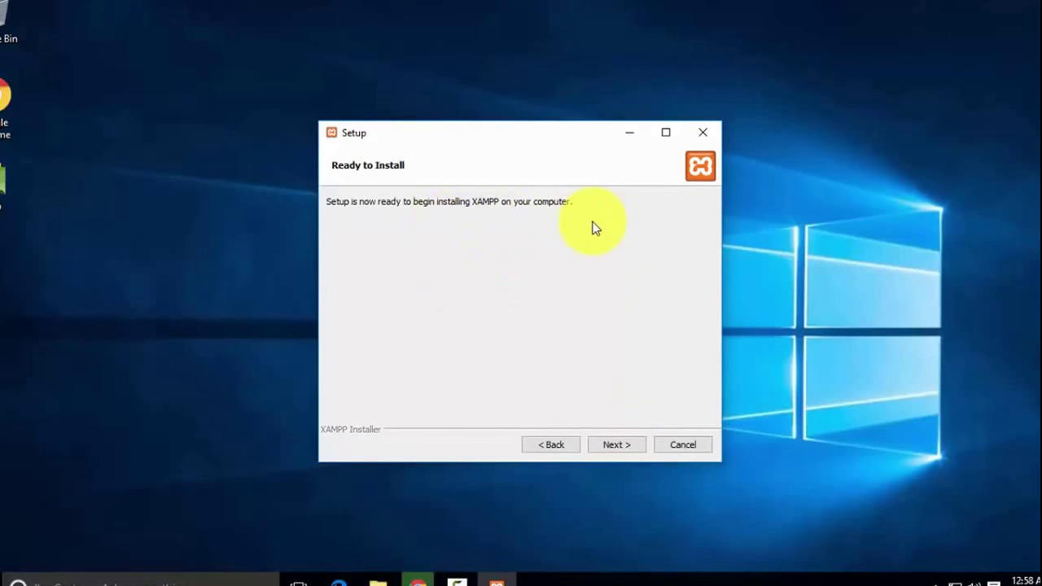
click(615, 444)
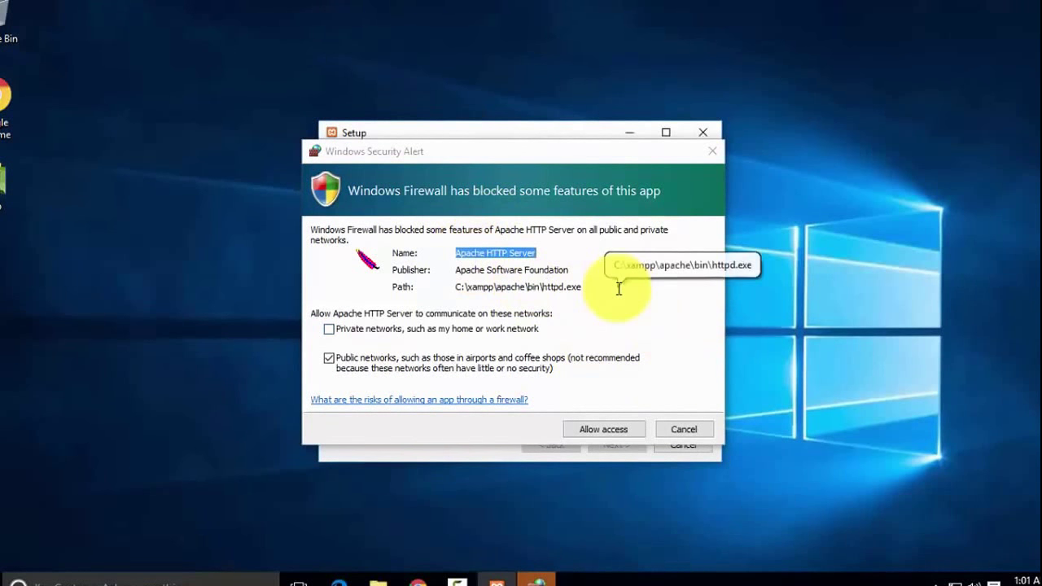
Allow Apache HTTP Server through the firewall on public networks and finish setup, starting the Control Panel in English.
click(589, 431)
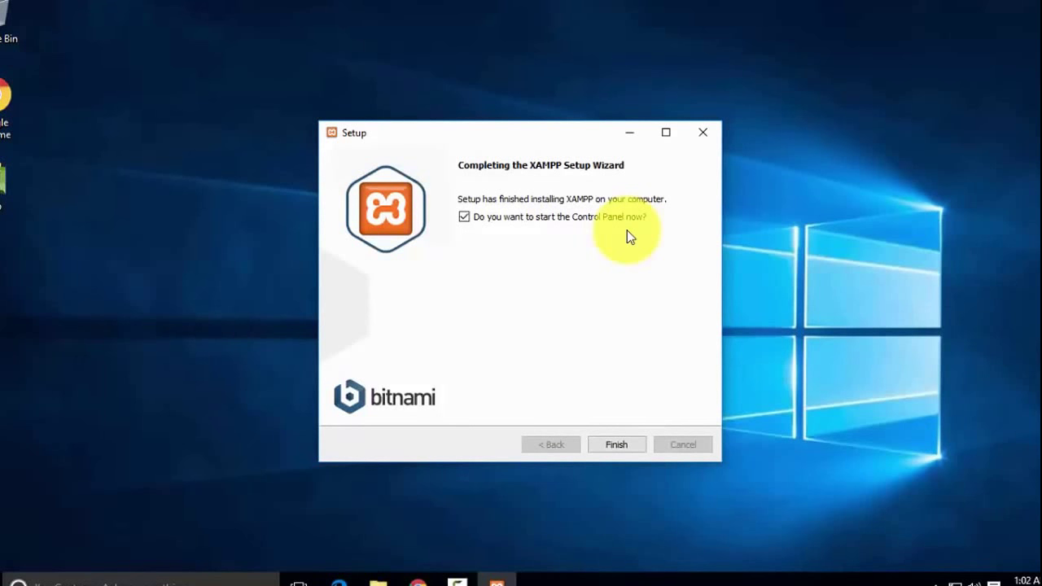
click(619, 445)
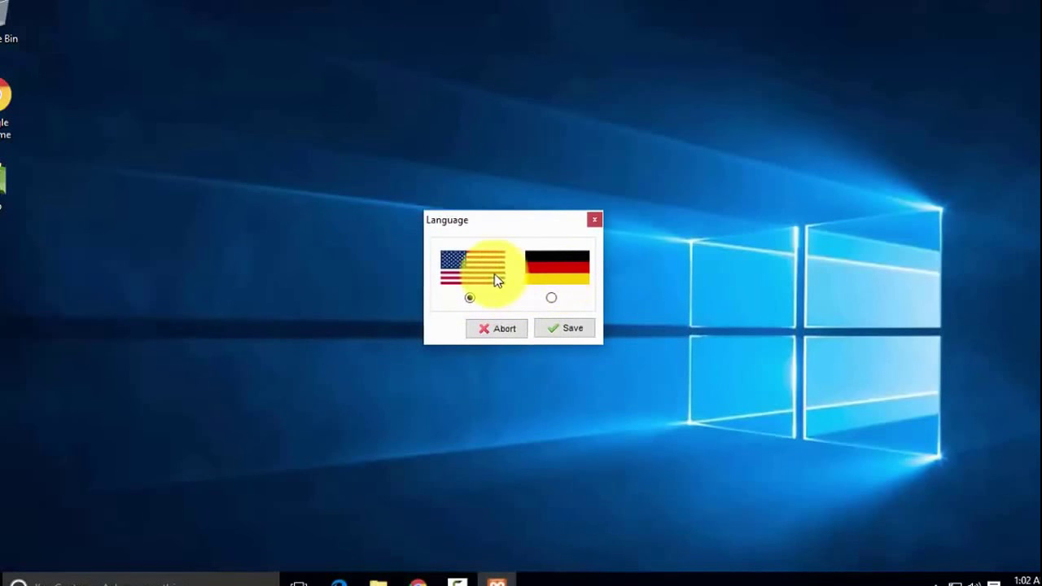
click(555, 328)
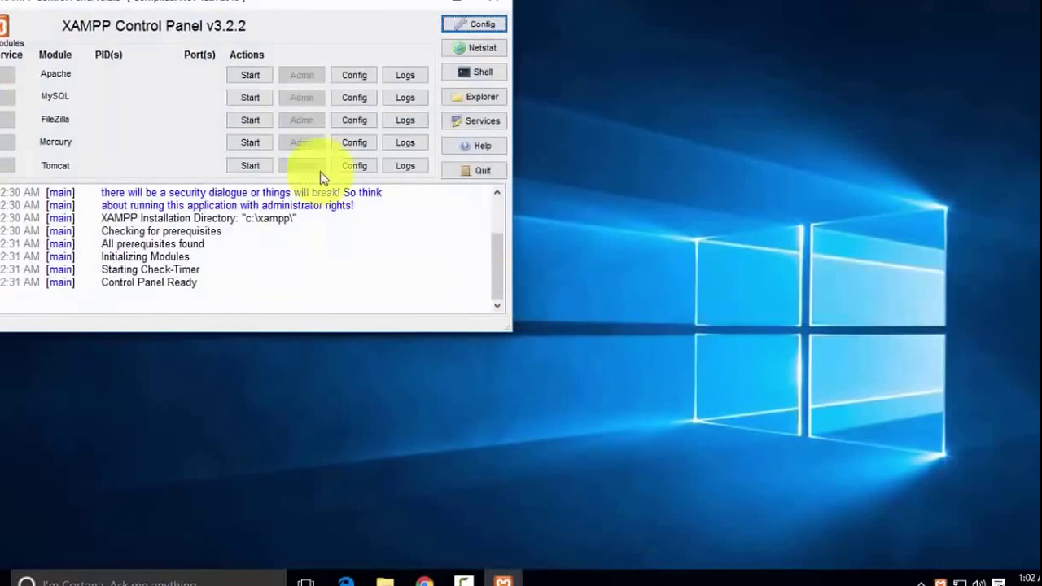
Start the Apache and MySQL modules and allow mysqld through the firewall on public networks.
drag(189, 3, 420, 69)
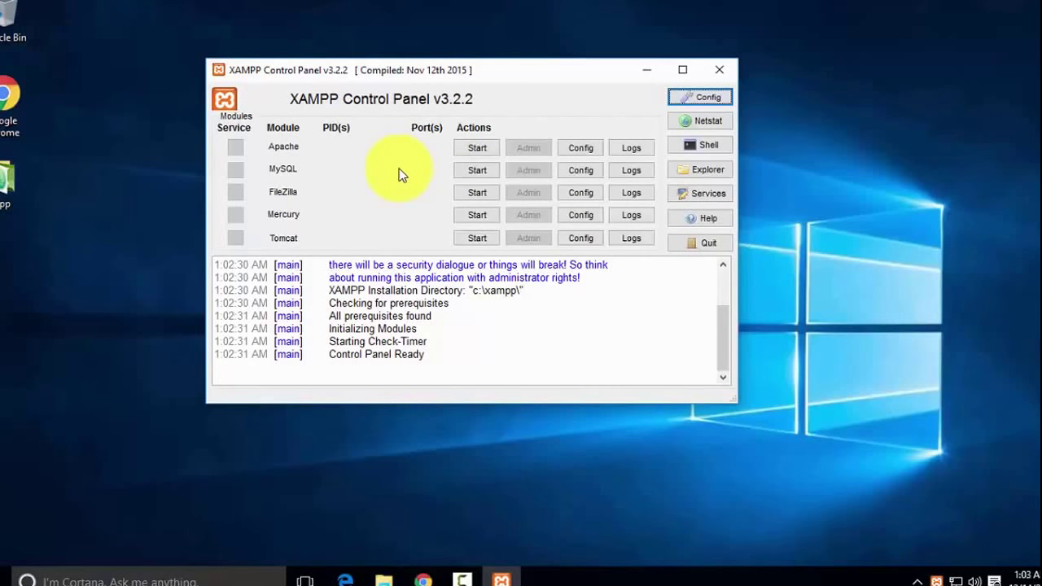
click(475, 150)
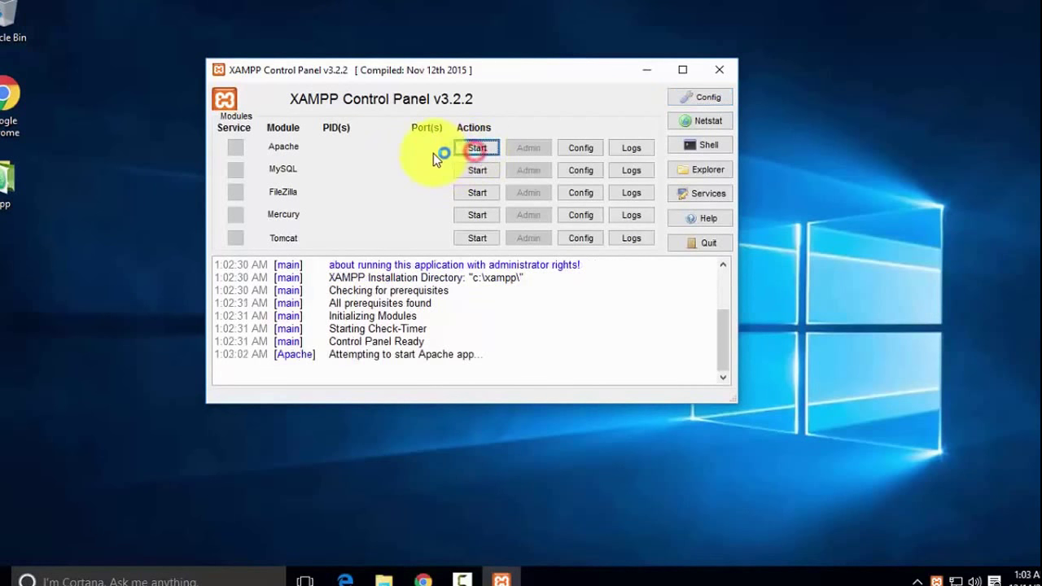
click(475, 171)
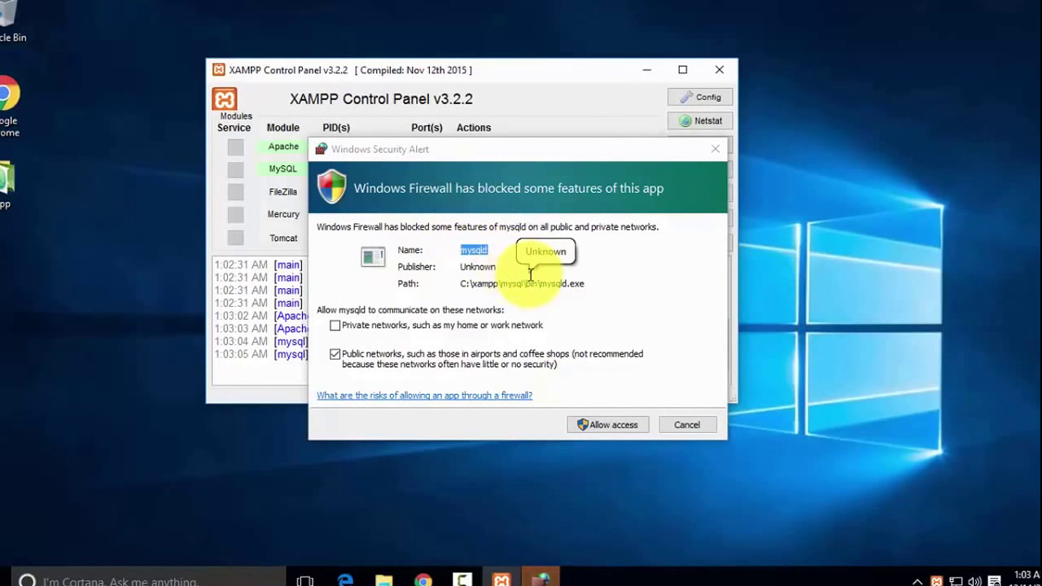
click(603, 428)
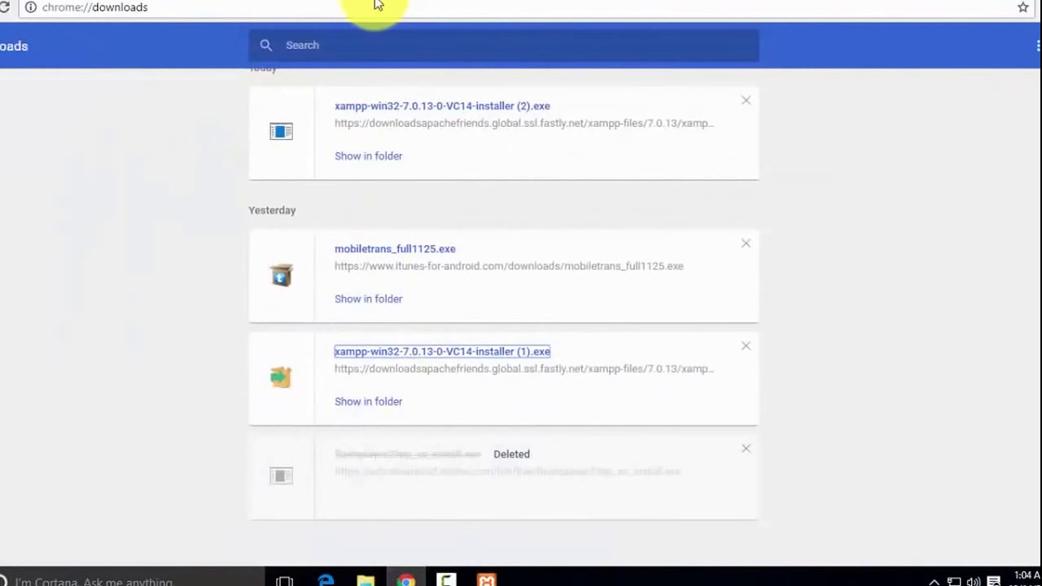
Switch to the Chrome browser and open the local XAMPP dashboard at localhost.
click(294, 9)
text(localhost)
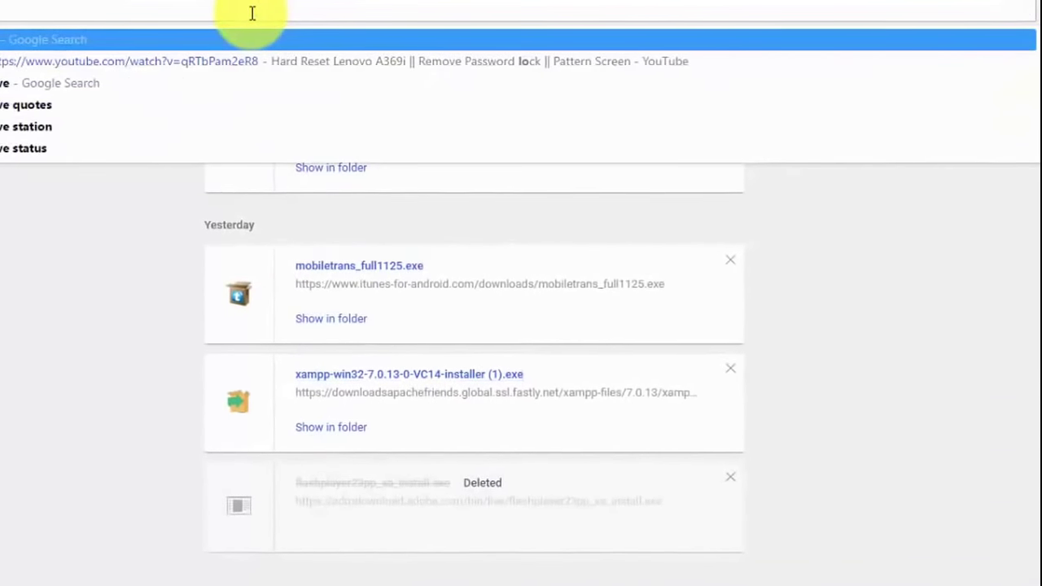
text(/phpmyadmin)
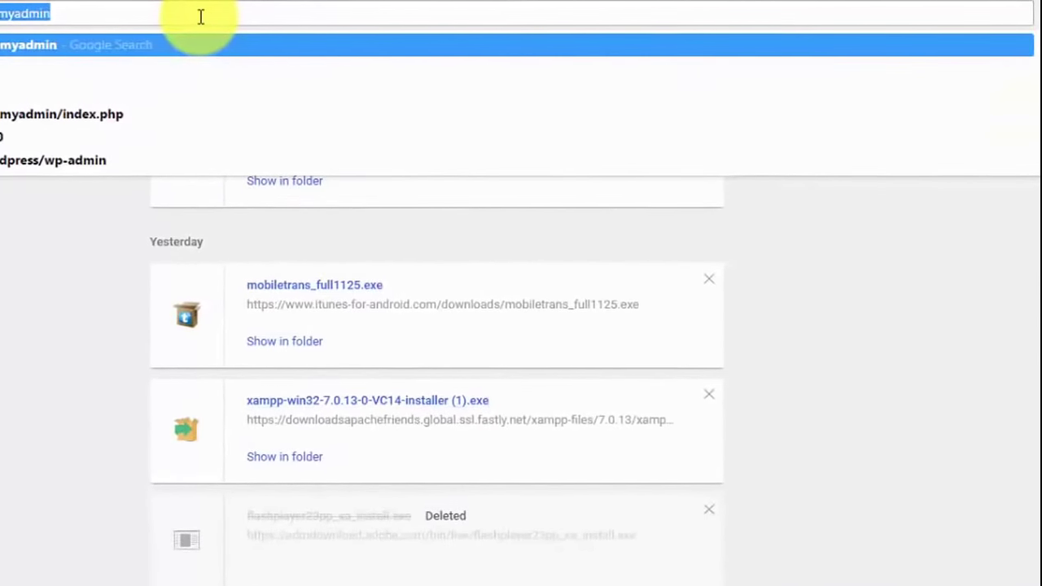
key(Return)
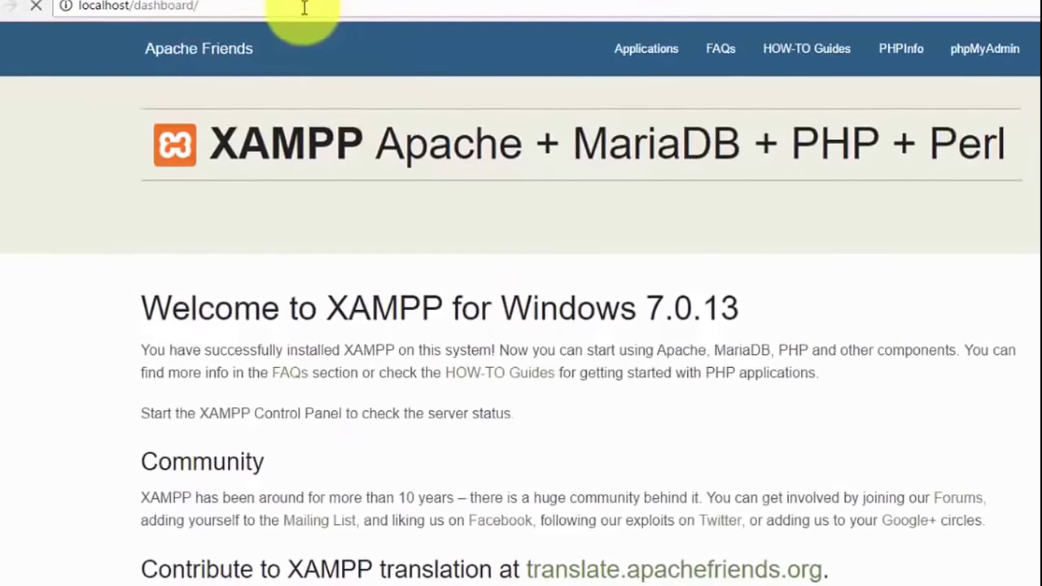
Look over the XAMPP dashboard page and check phpMyAdmin from its link, then minimize the browser.
click(203, 7)
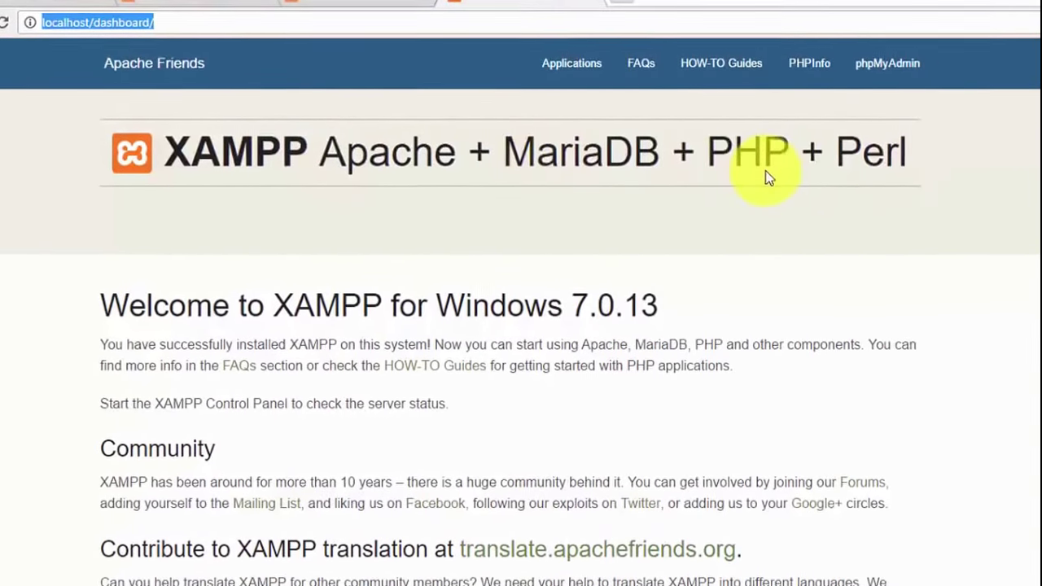
scroll(669, 335, down, 3)
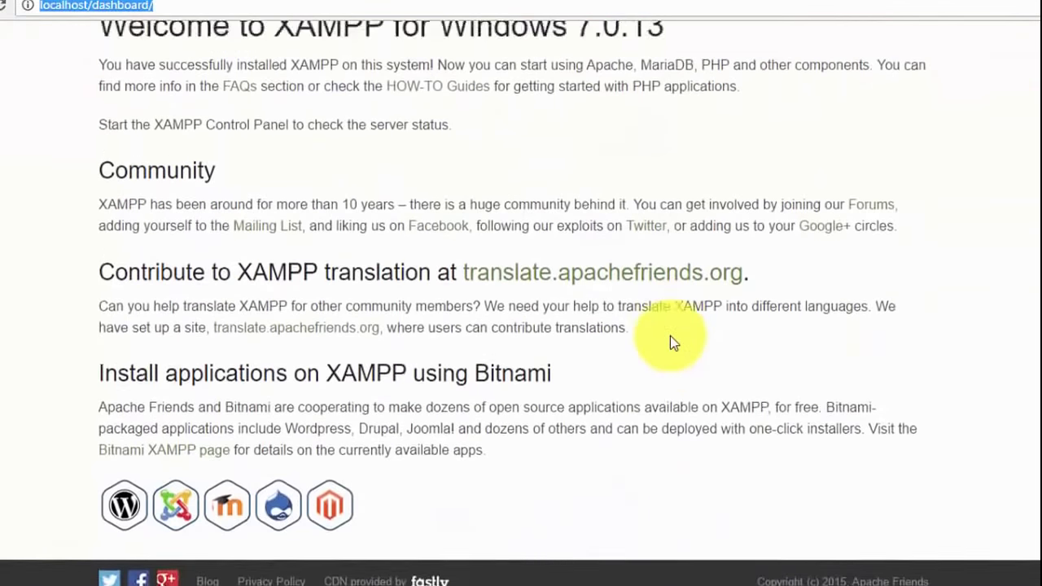
scroll(669, 334, up, 3)
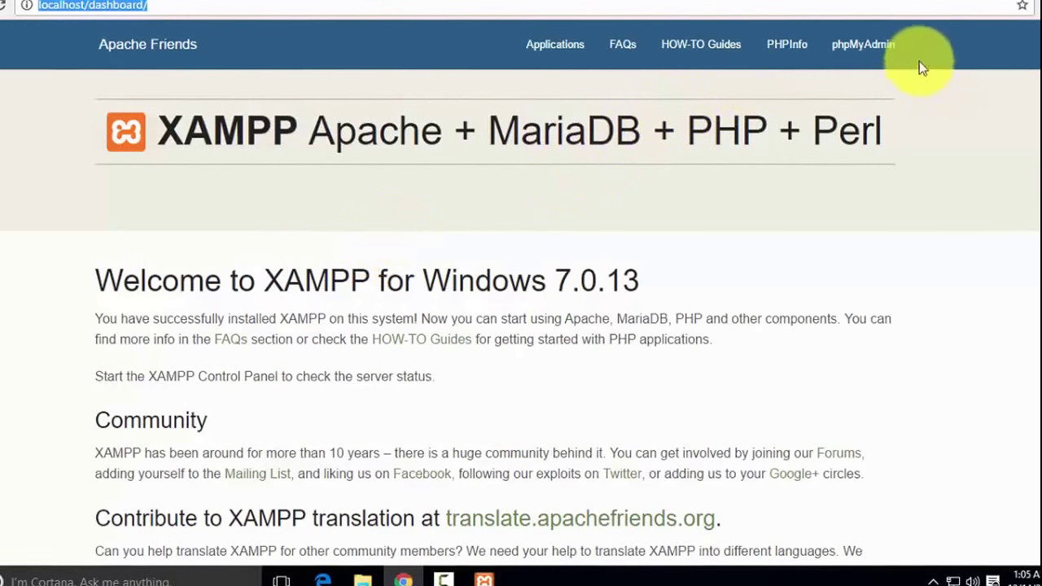
click(874, 56)
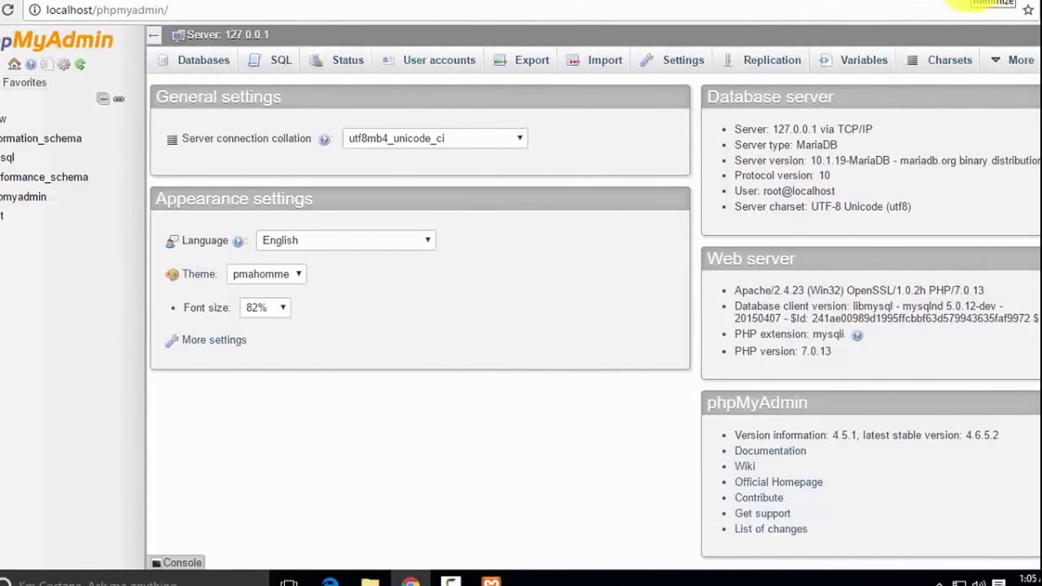
click(986, 3)
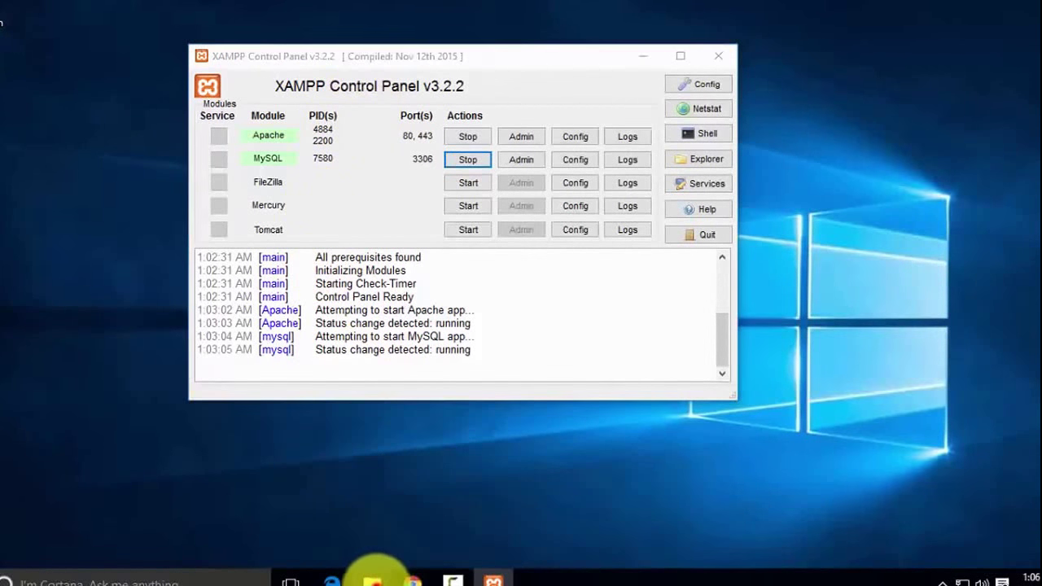
Switch to File Explorer and open the htdocs folder inside C:\xampp.
click(370, 580)
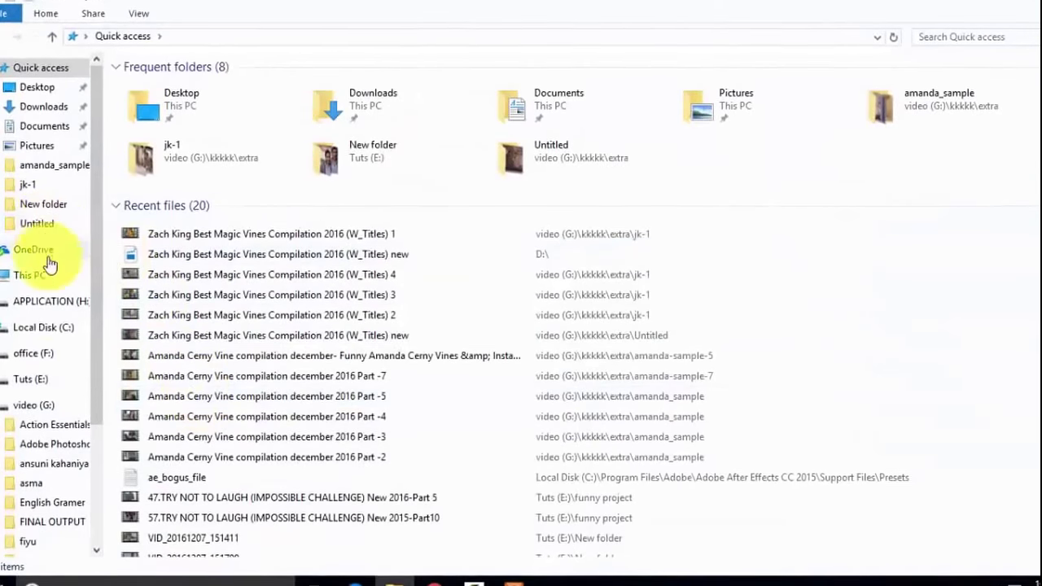
click(24, 276)
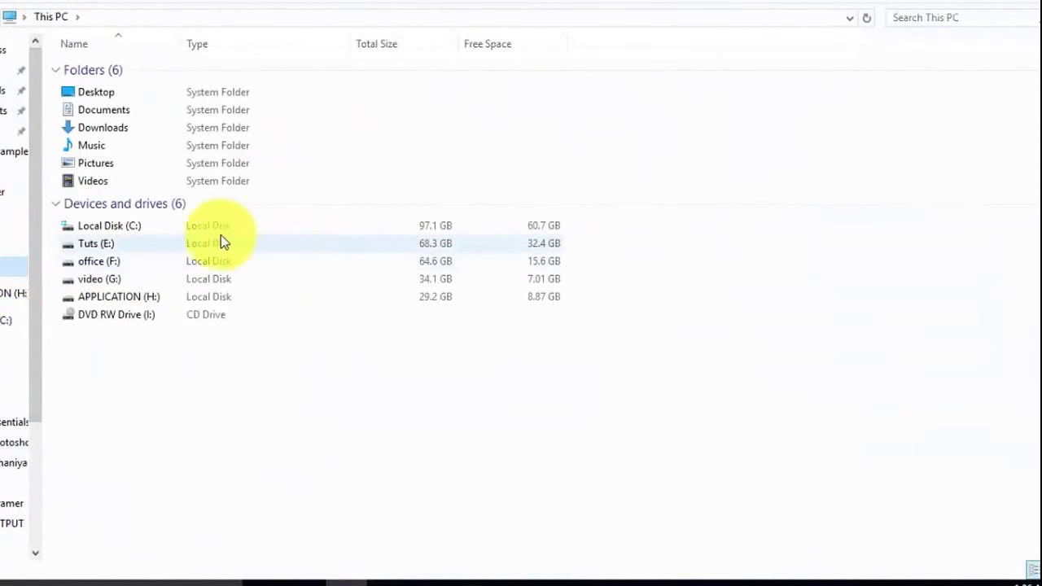
double_click(156, 227)
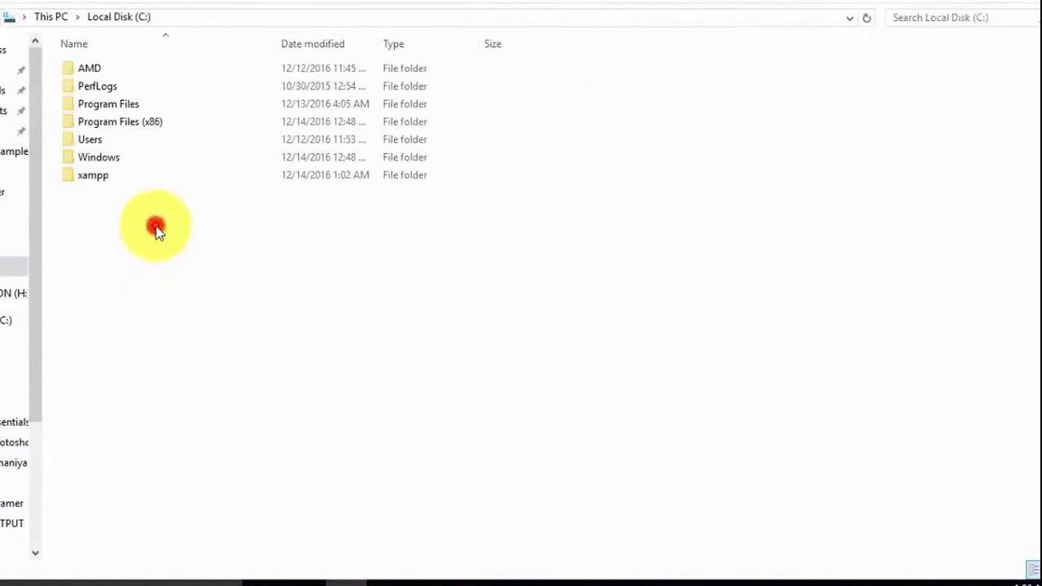
click(115, 176)
double_click(115, 175)
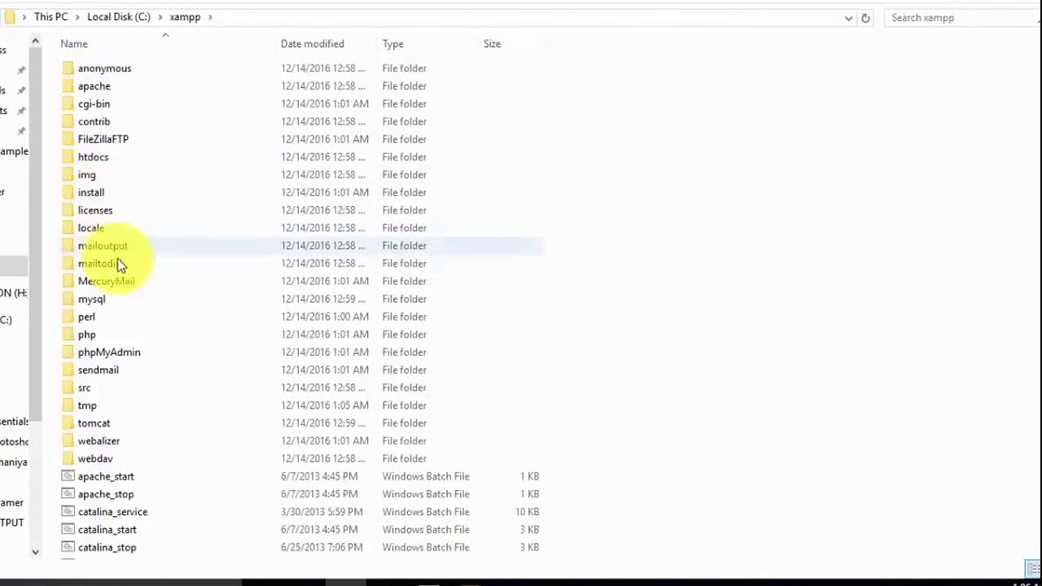
click(110, 162)
double_click(110, 161)
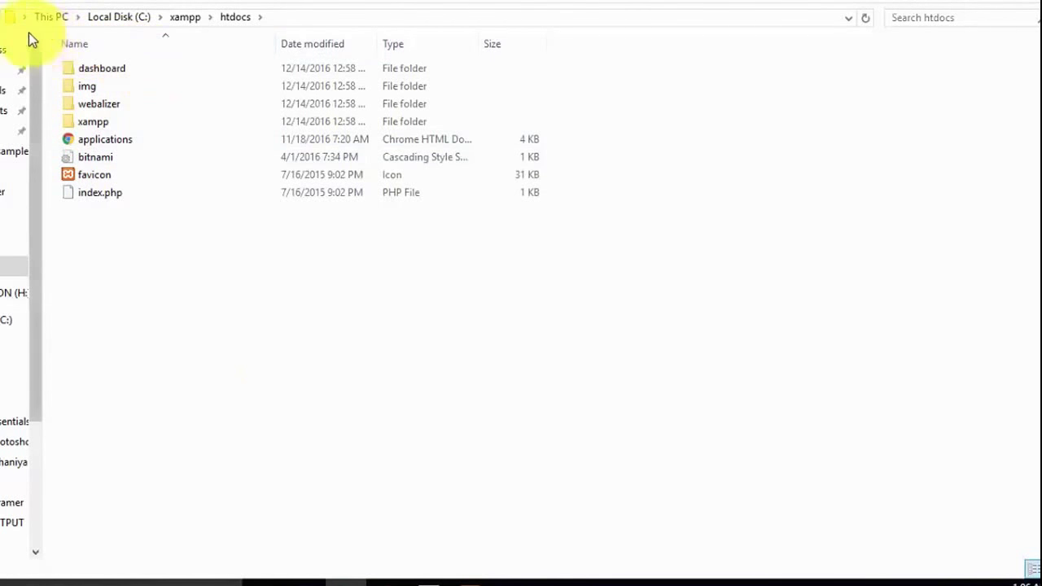
Return to the xampp folder and create a desktop shortcut to the htdocs folder.
click(2, 16)
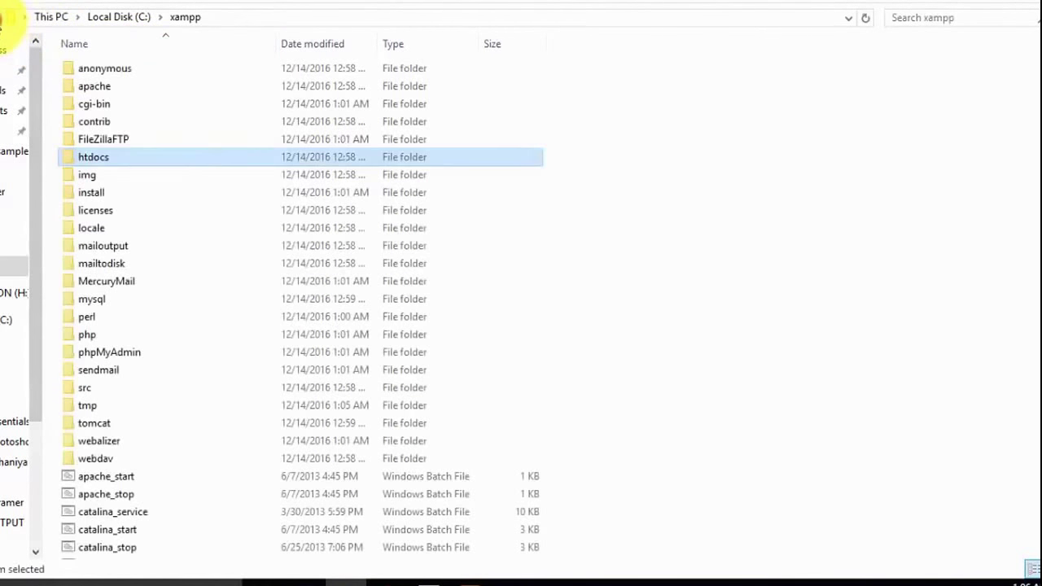
right_click(128, 156)
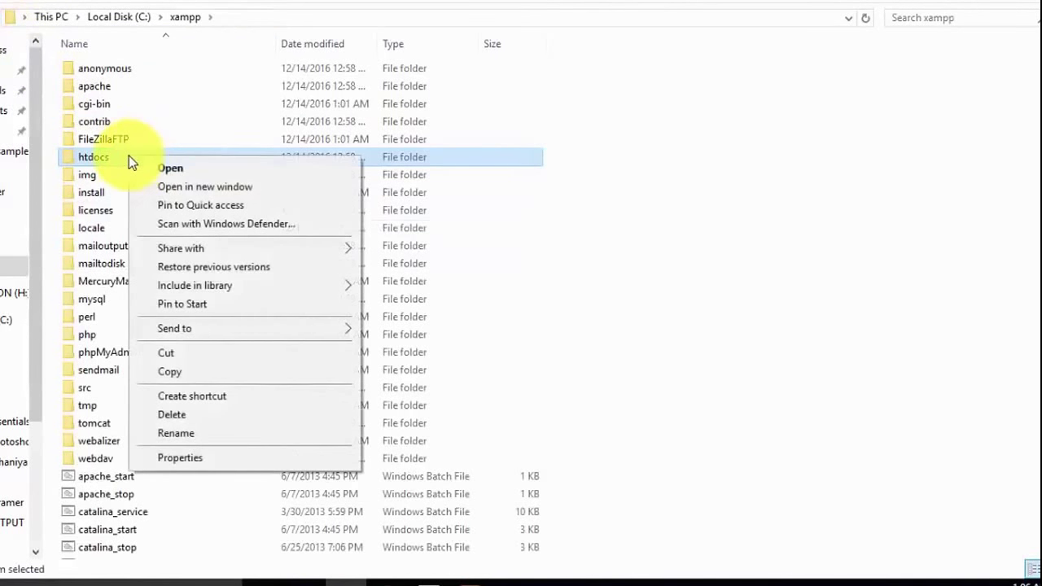
mouse_move(311, 330)
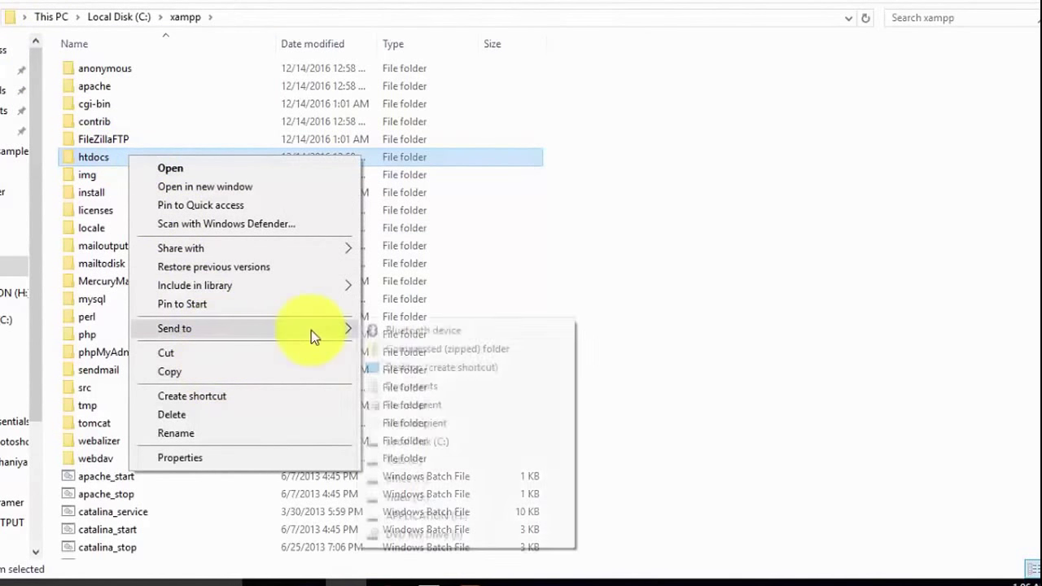
click(443, 368)
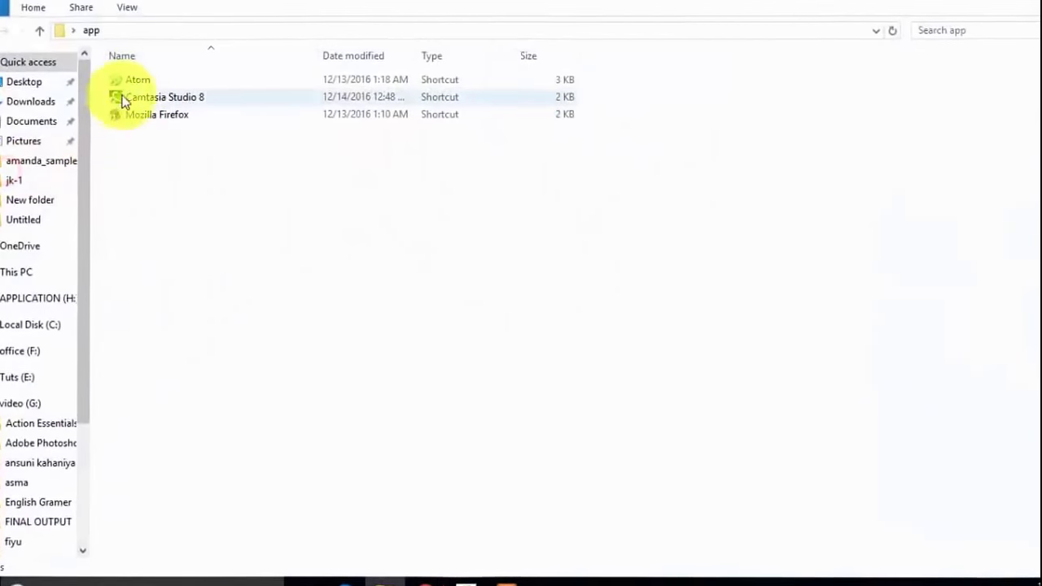
Launch Atom from the app folder, minimize the XAMPP Control Panel, and close Atom's welcome tabs, leaving only the untitled file.
click(132, 80)
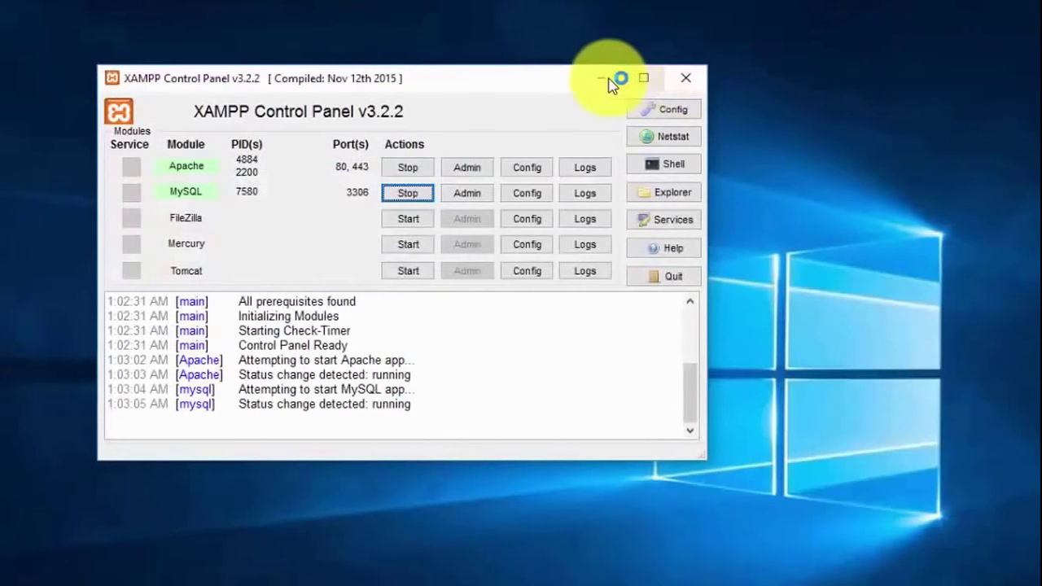
click(609, 81)
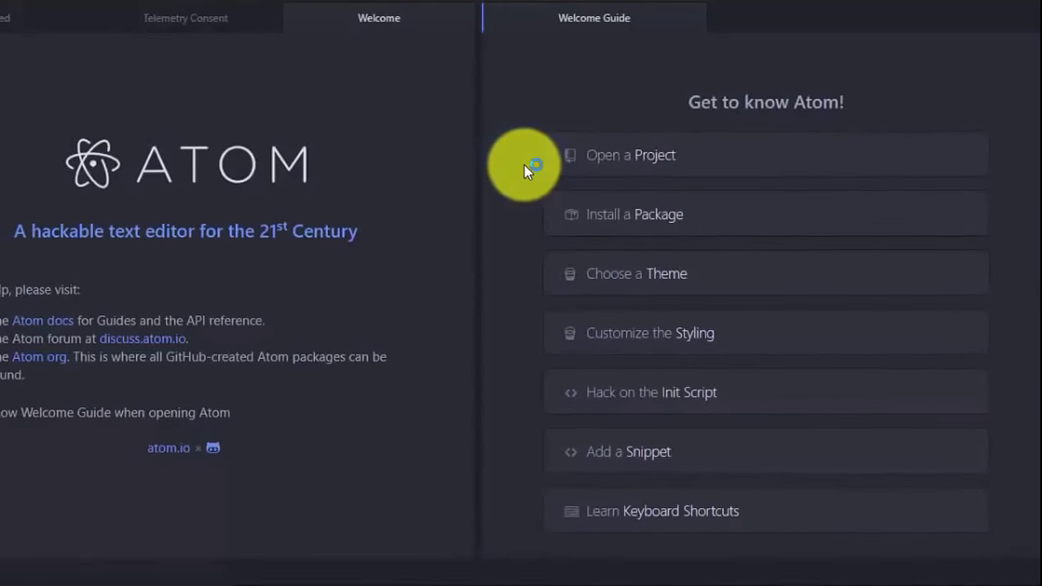
click(702, 17)
click(575, 20)
click(361, 19)
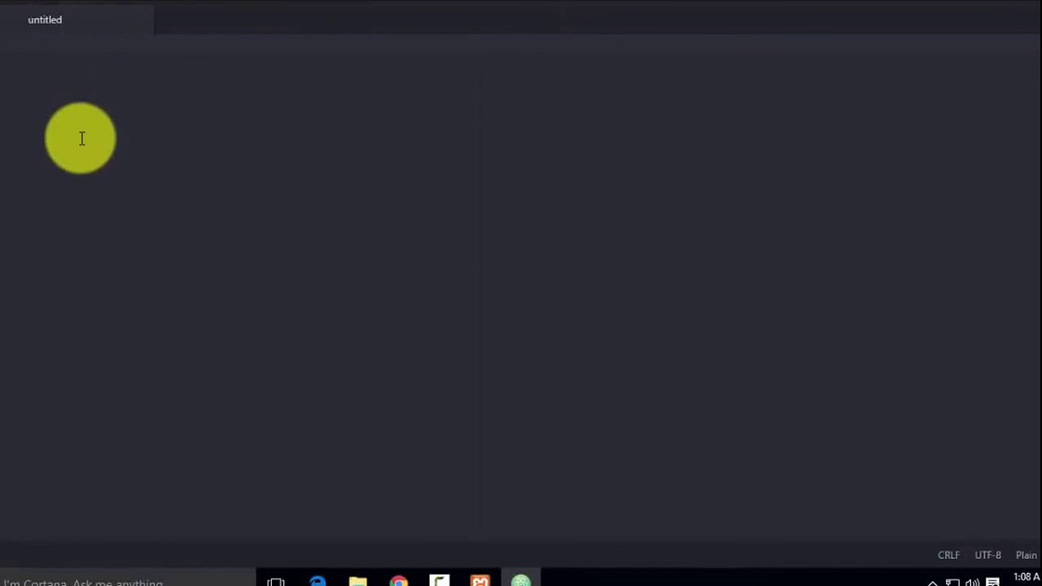
Start saving the untitled file and browse to the htdocs folder through its desktop shortcut.
key(ctrl+s)
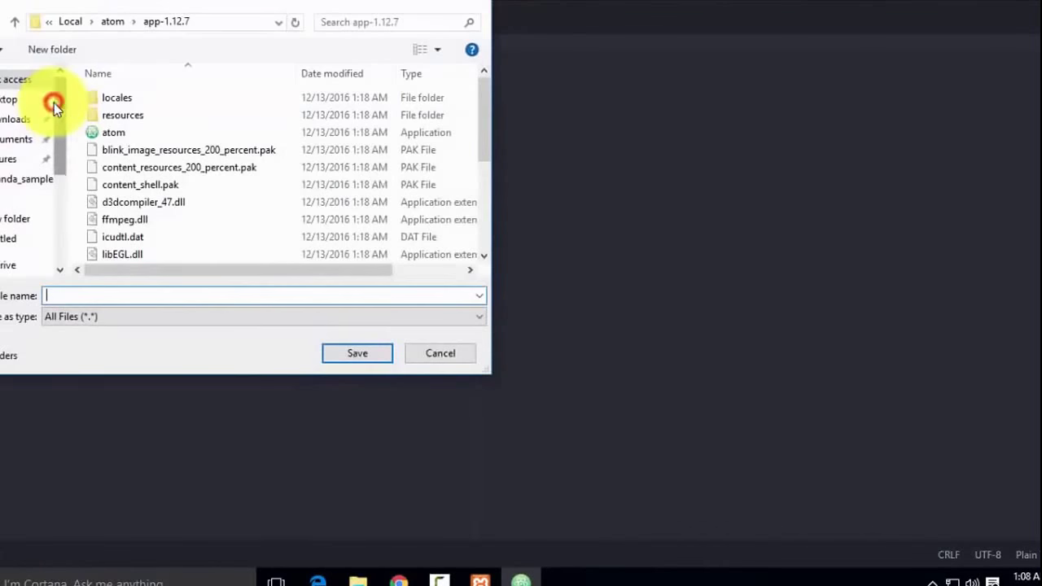
click(12, 101)
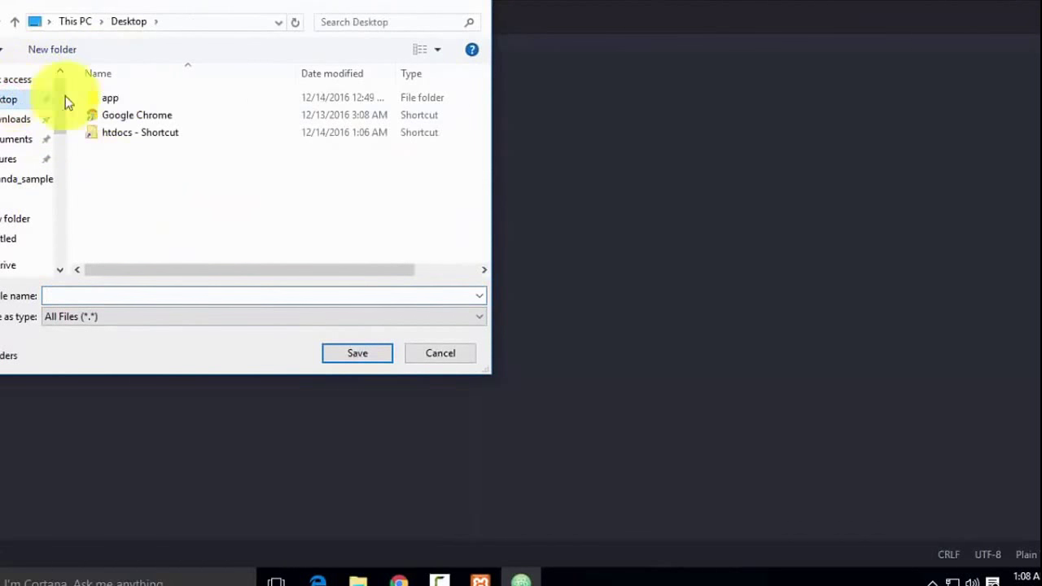
click(138, 134)
double_click(139, 135)
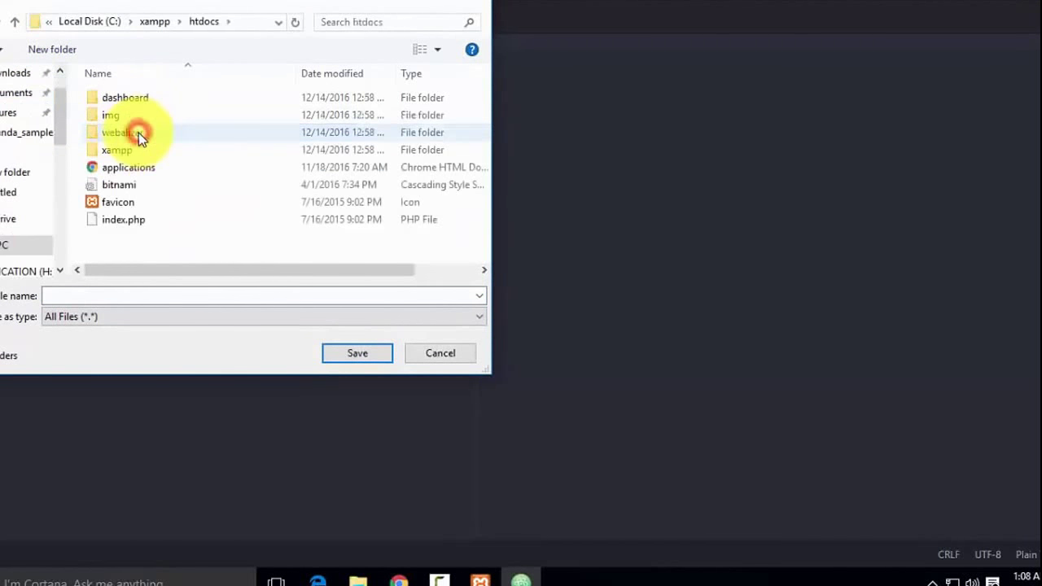
Create a new folder named php inside htdocs and open it as the save location.
right_click(122, 246)
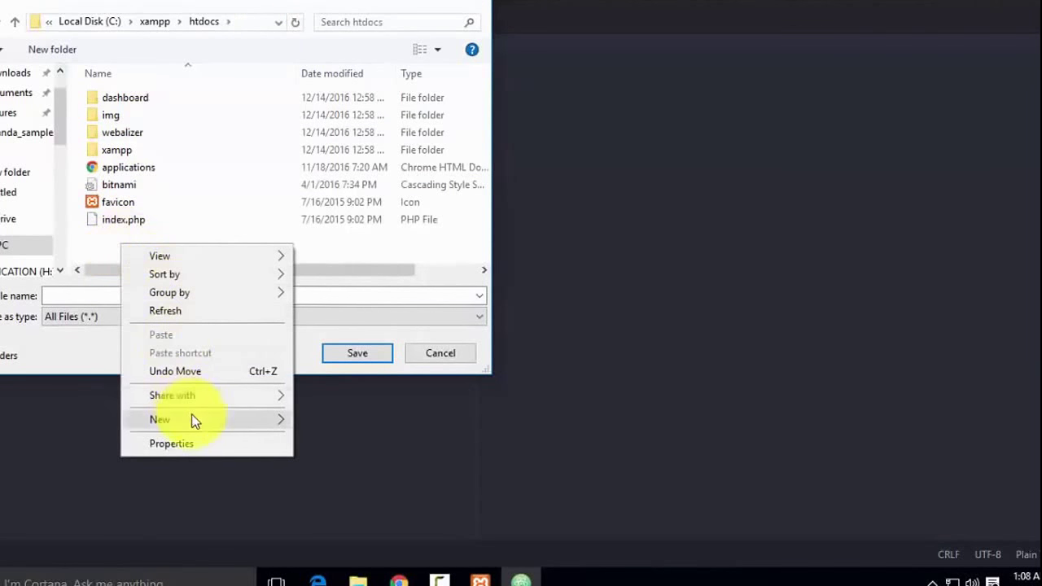
mouse_move(281, 419)
click(327, 424)
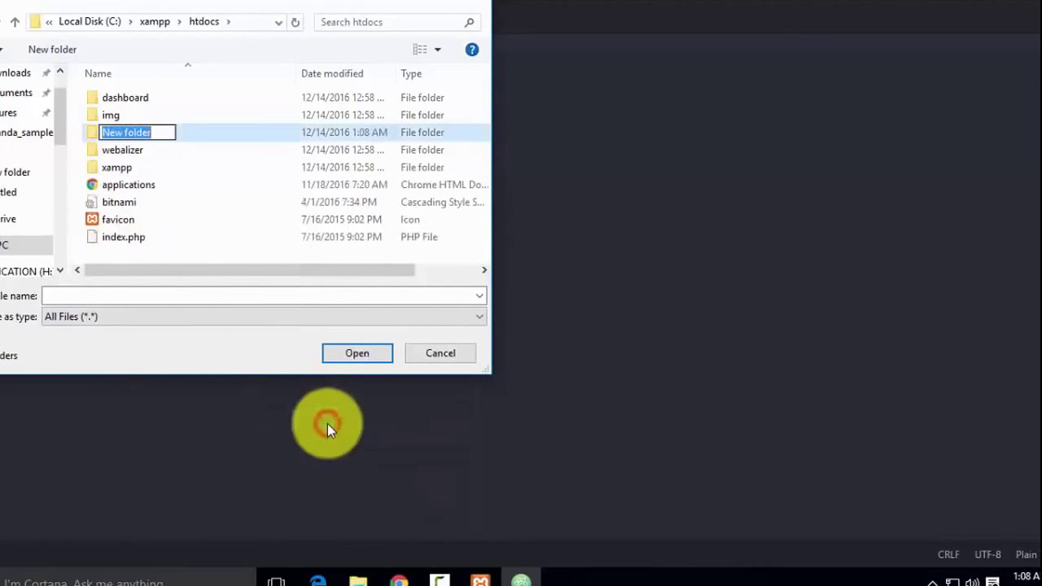
text(php)
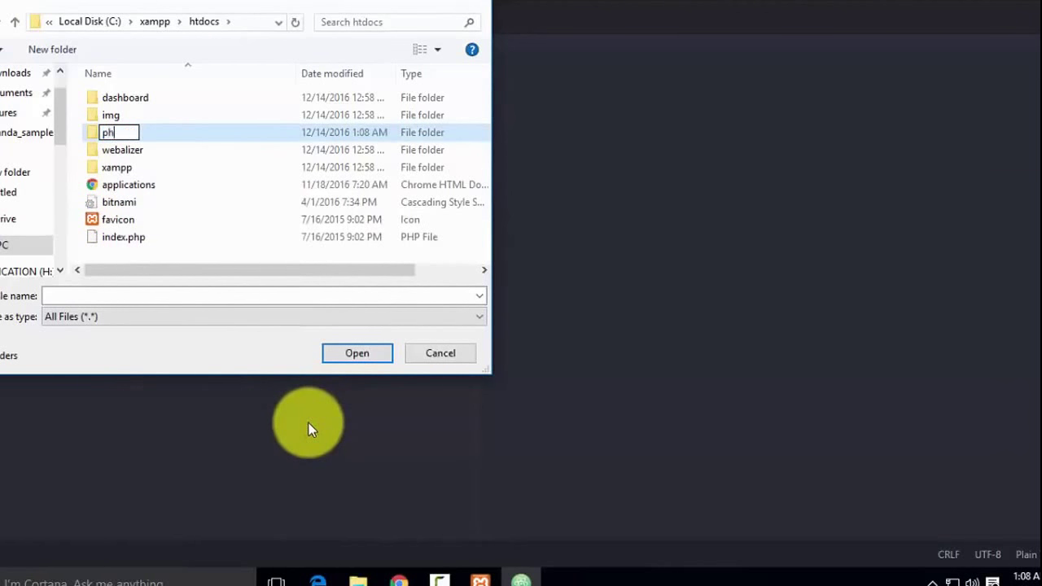
click(190, 130)
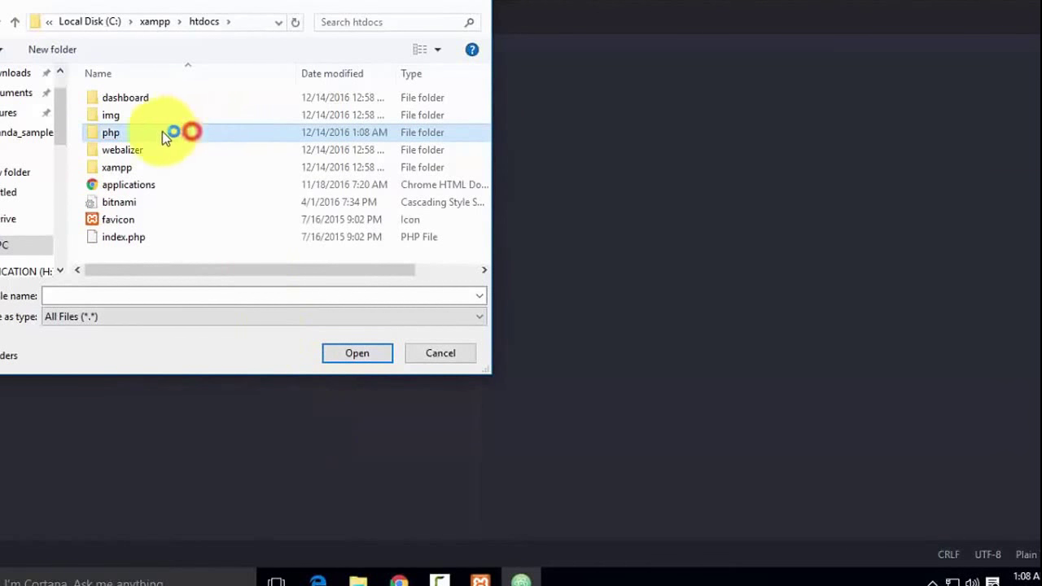
double_click(155, 133)
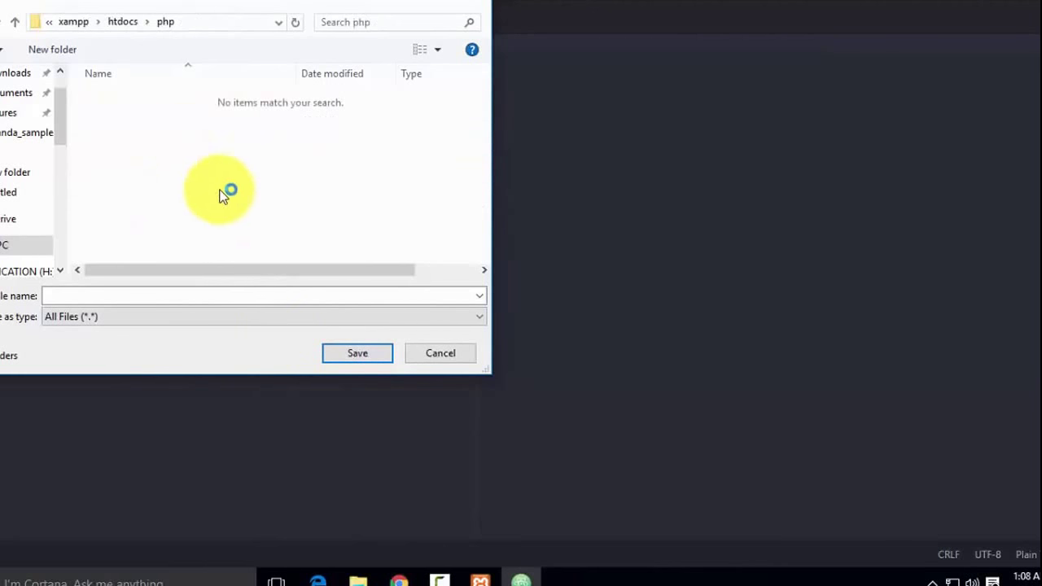
Save the file as index.php in the php folder.
click(123, 296)
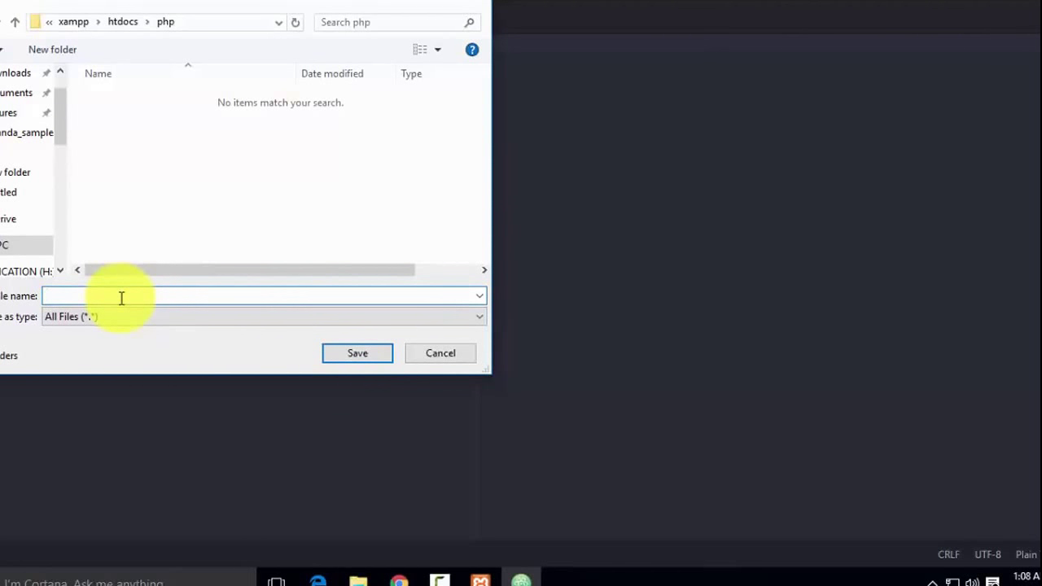
text(index.php)
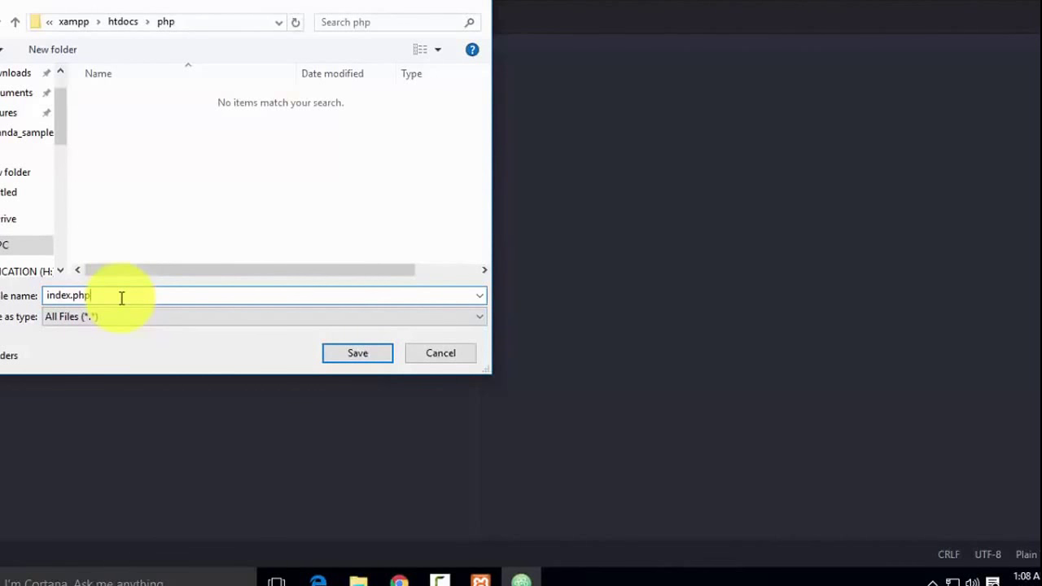
click(338, 353)
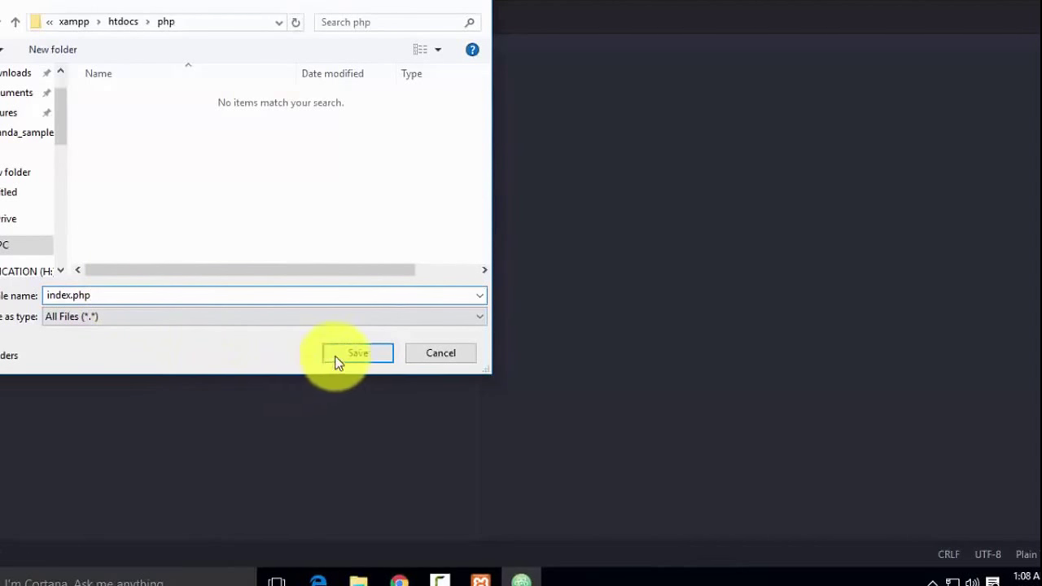
Insert a PHP block with opening and closing tags in index.php, with blank lines between them for code.
click(145, 45)
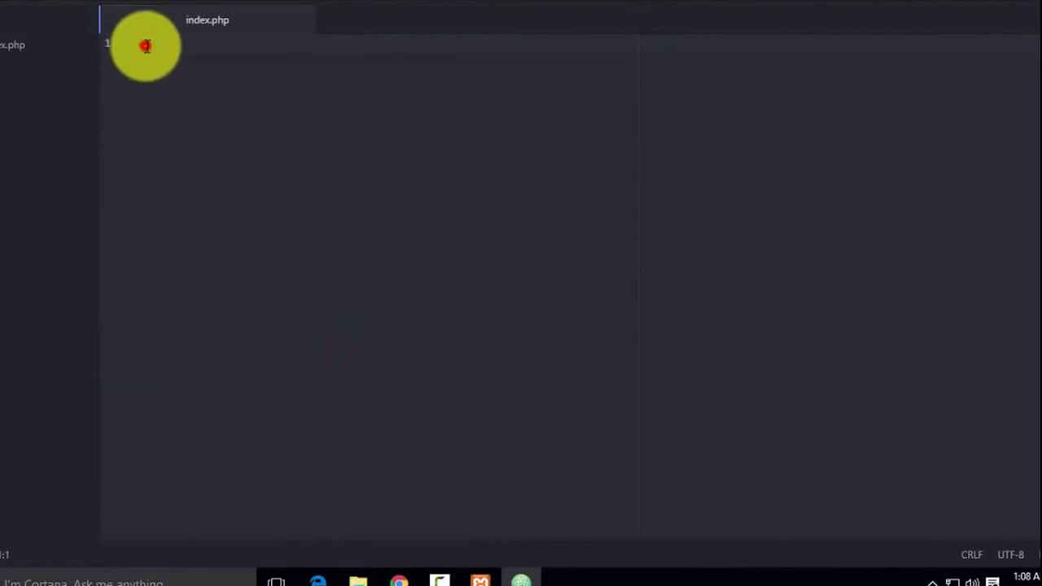
text(<?php)
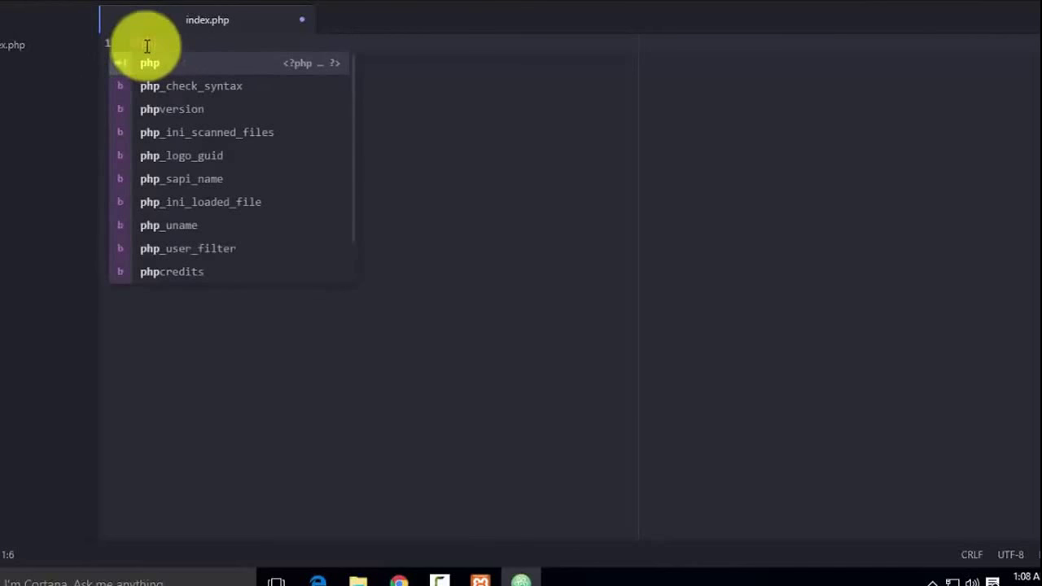
key(Return)
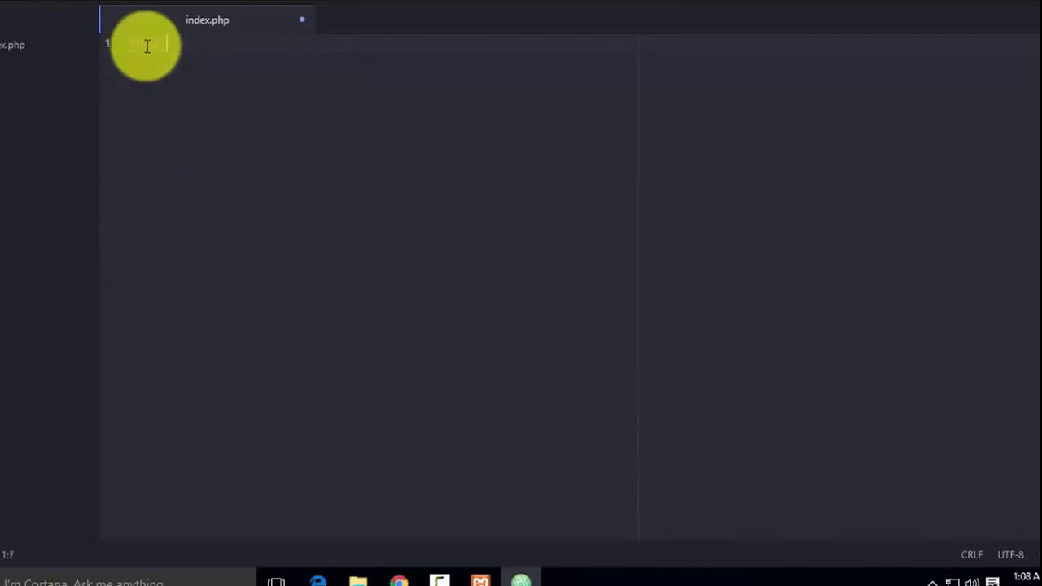
key(Return)
key(Return)
key(Return)
key(Up)
key(Up)
key(Up)
key(Return)
Write the statement echo "my server running" on line 3 inside the PHP block.
text(ech)
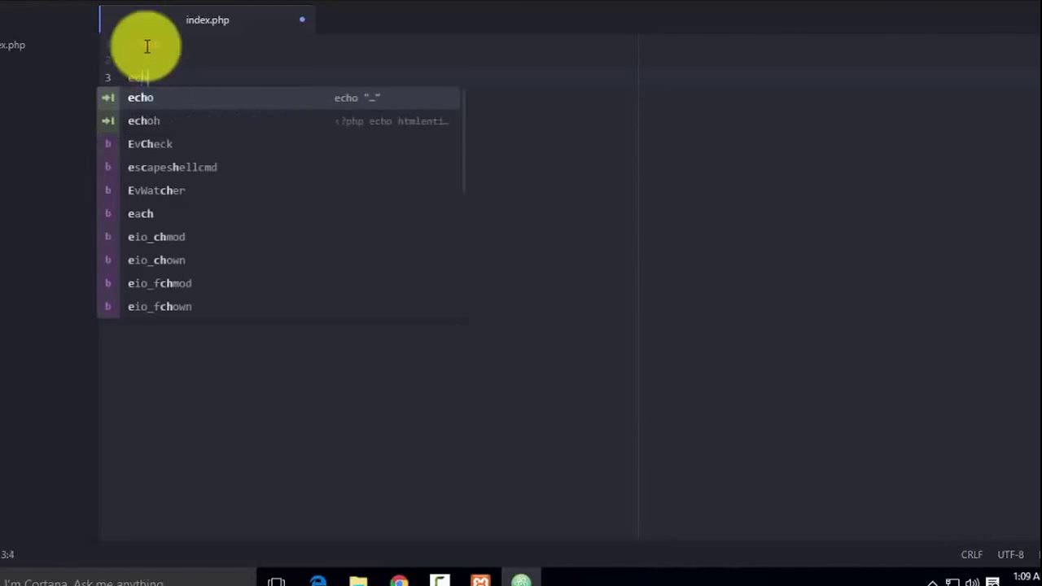
text(o)
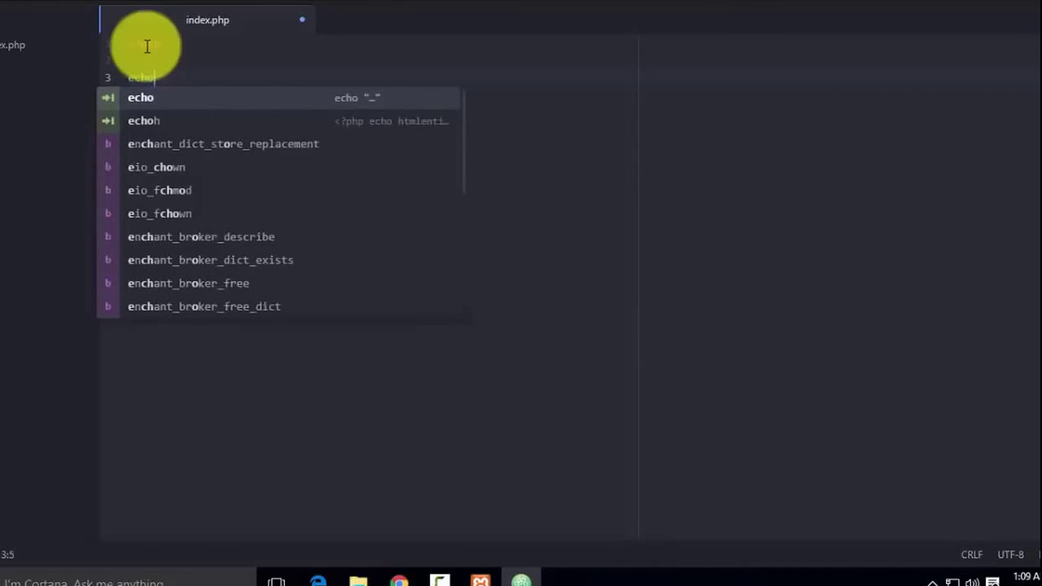
text( "")
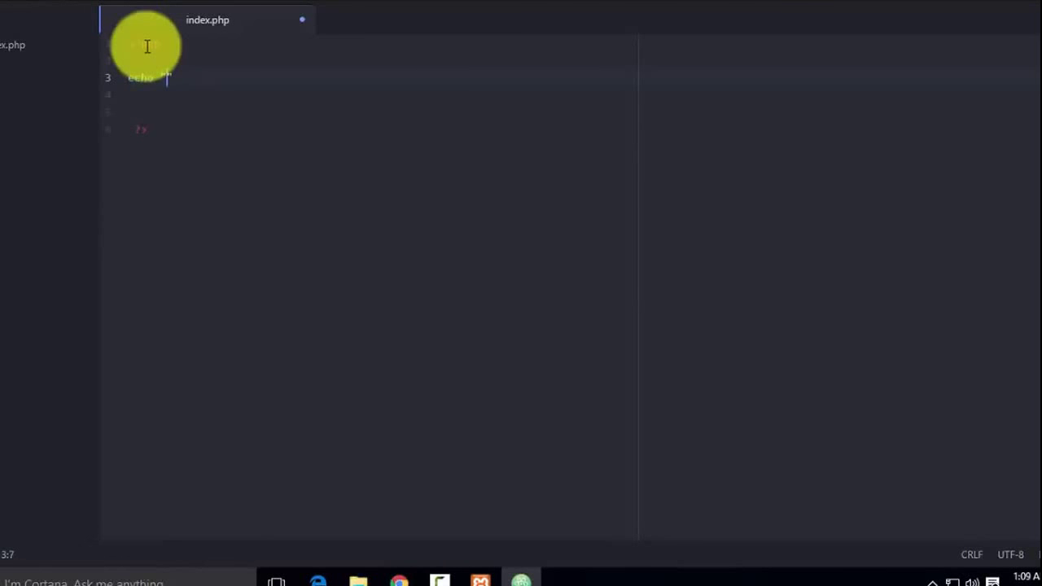
text(my server)
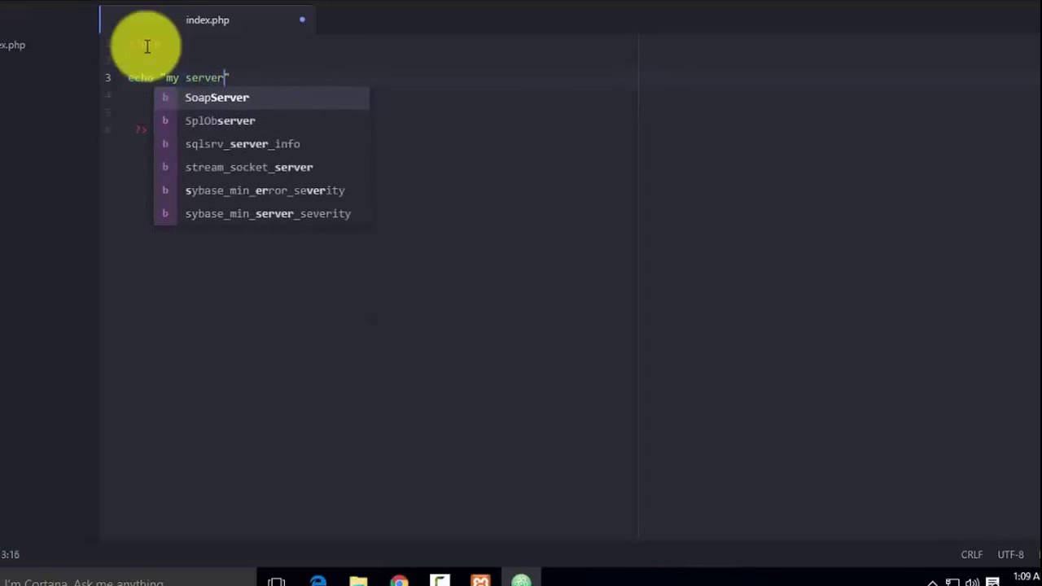
text( running)
key(Escape)
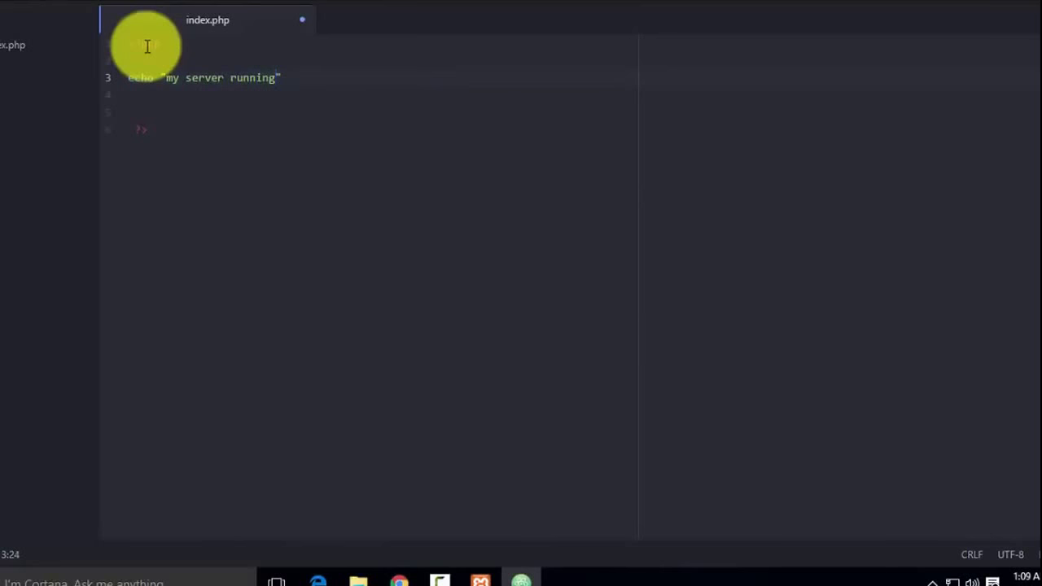